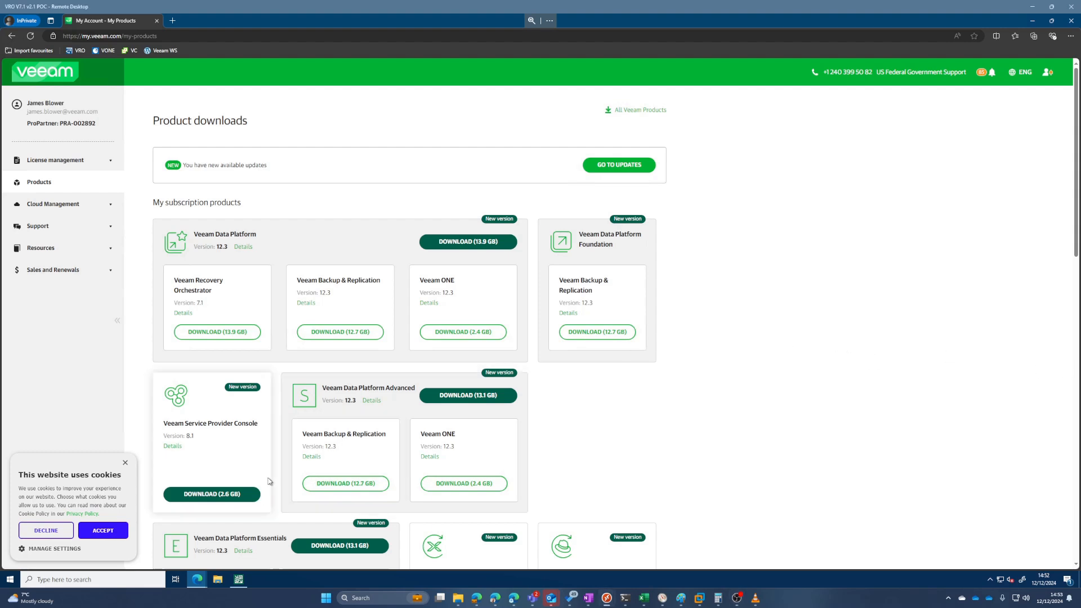
# Step: Accept the site cookies, then accept the Veeam End User Software License Agreement for a download listed under Extensions And Other
pyautogui.click(90, 530)
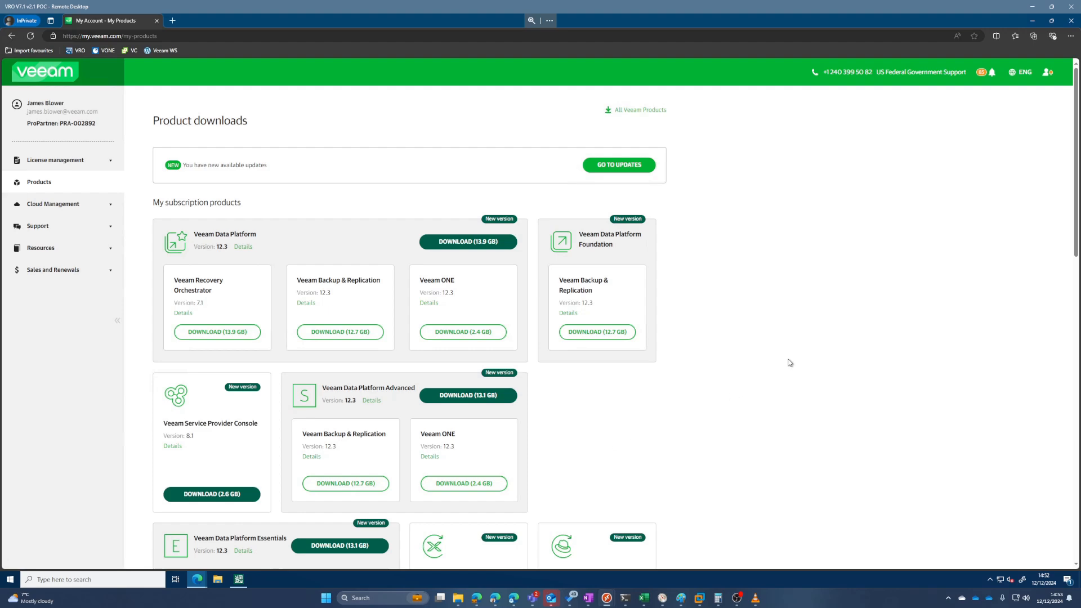
pyautogui.scroll(-15, 788, 362)
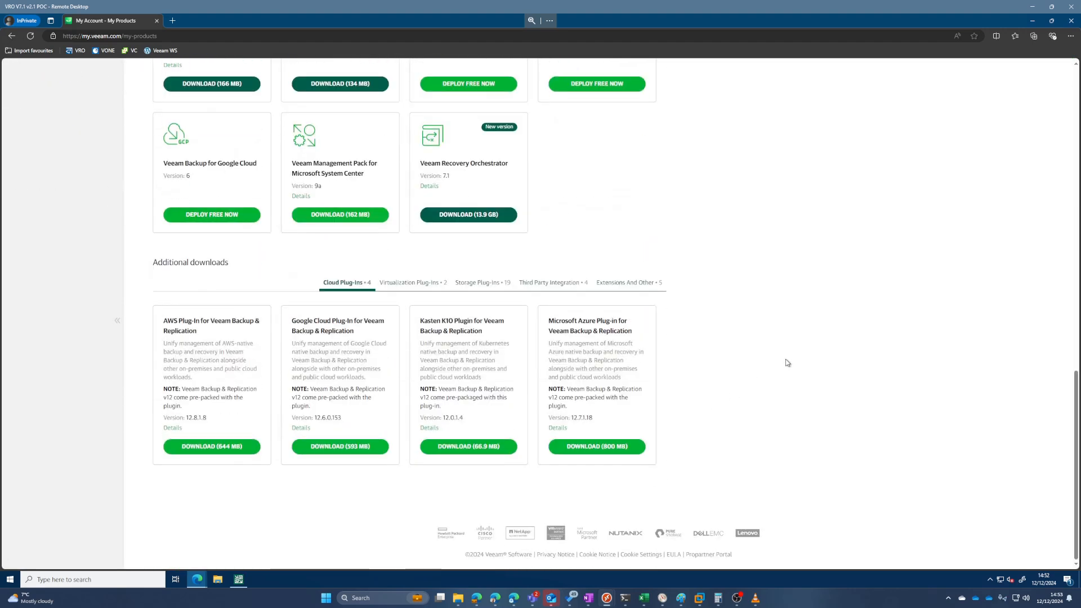
pyautogui.click(616, 284)
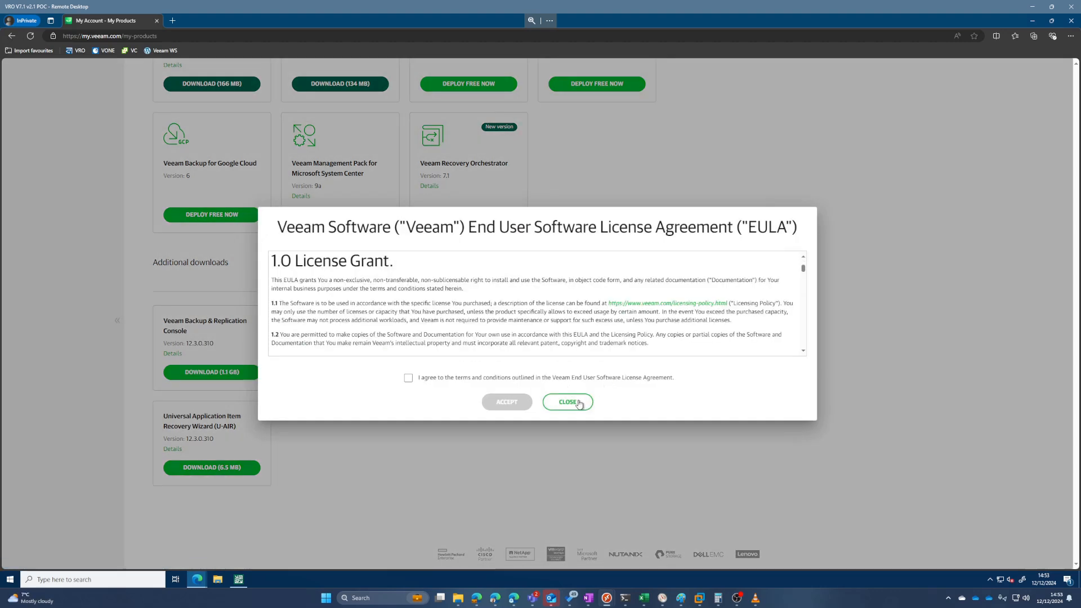
pyautogui.click(408, 377)
pyautogui.click(488, 403)
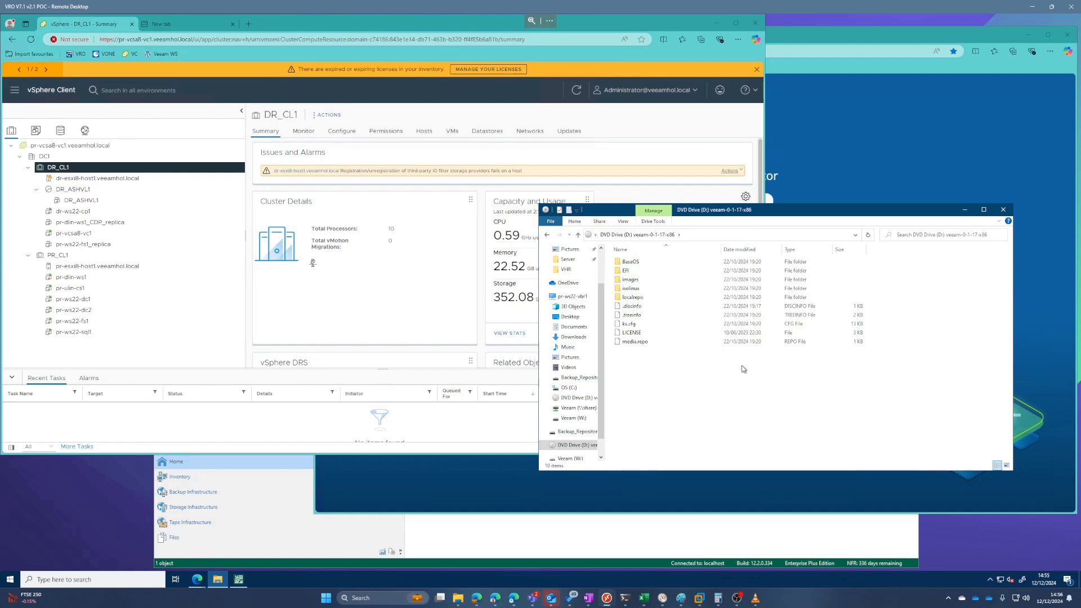
# Step: Set the new virtual machine's memory to 4 GB in its hardware configuration
pyautogui.click(257, 306)
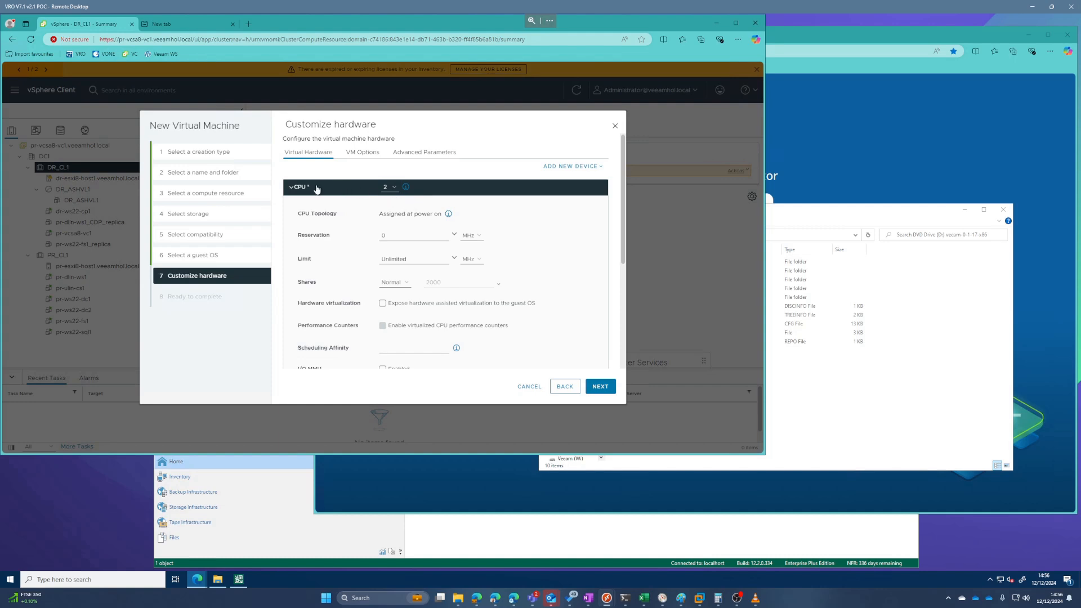
pyautogui.click(291, 187)
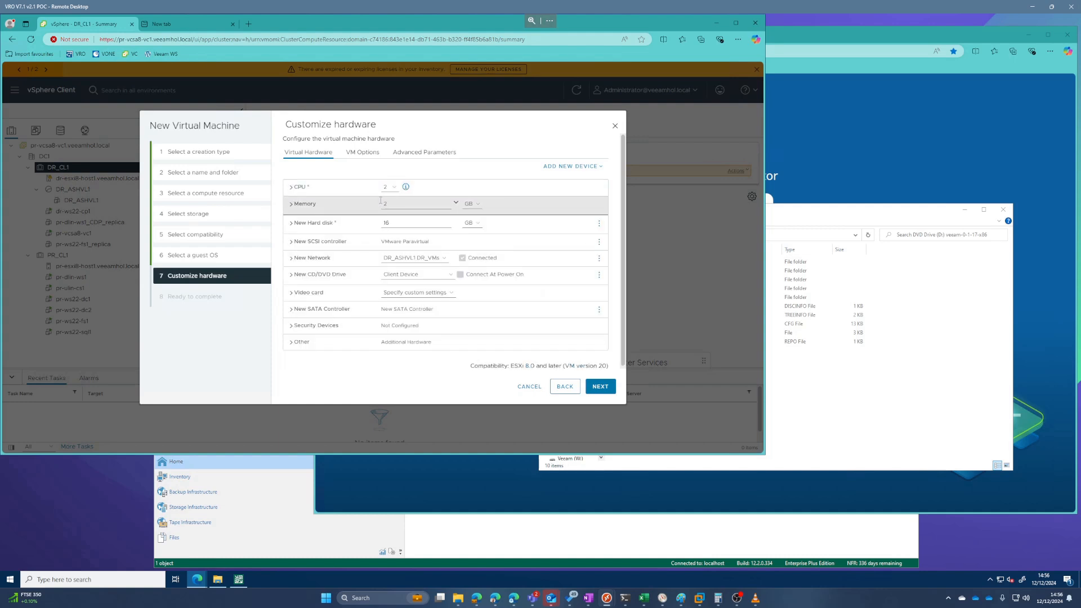
pyautogui.click(332, 202)
pyautogui.write('4')
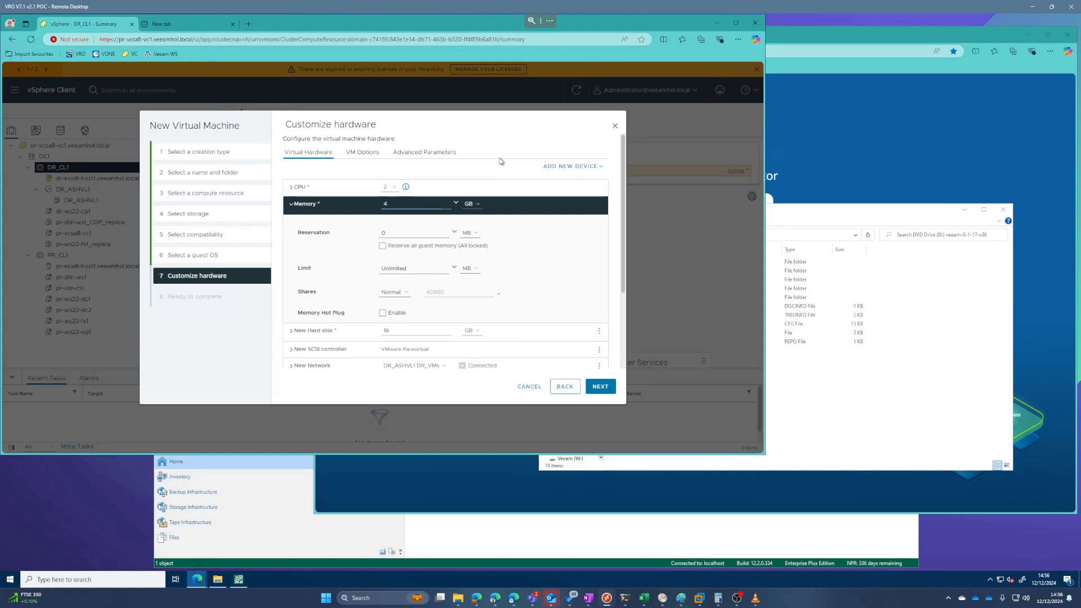
pyautogui.click(291, 206)
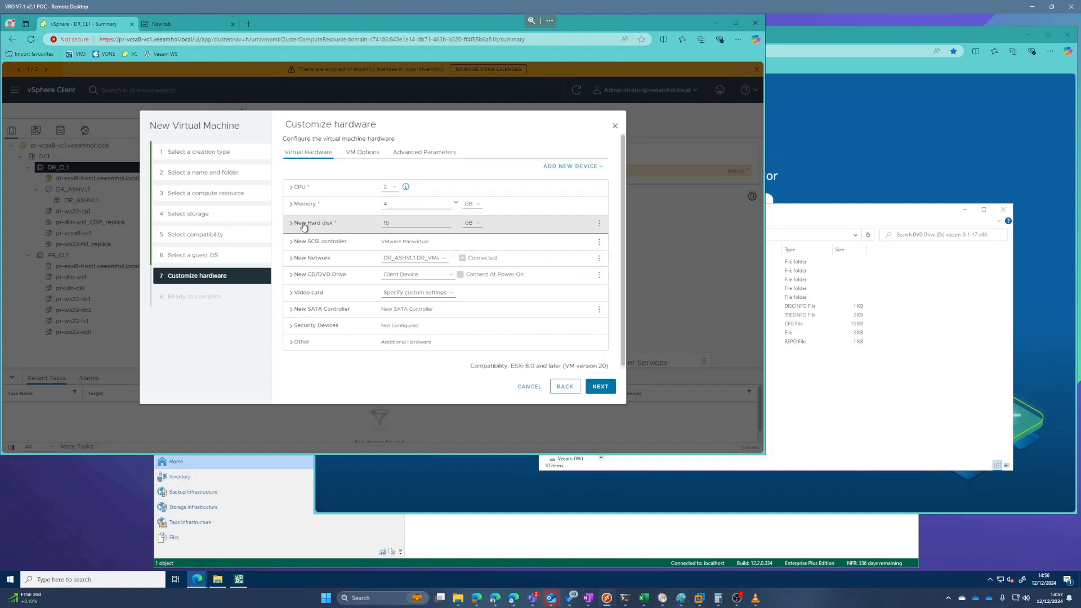
# Step: Enable hardware assisted virtualization for the guest OS and the I/O MMU option in the virtual machine's CPU settings
pyautogui.click(291, 186)
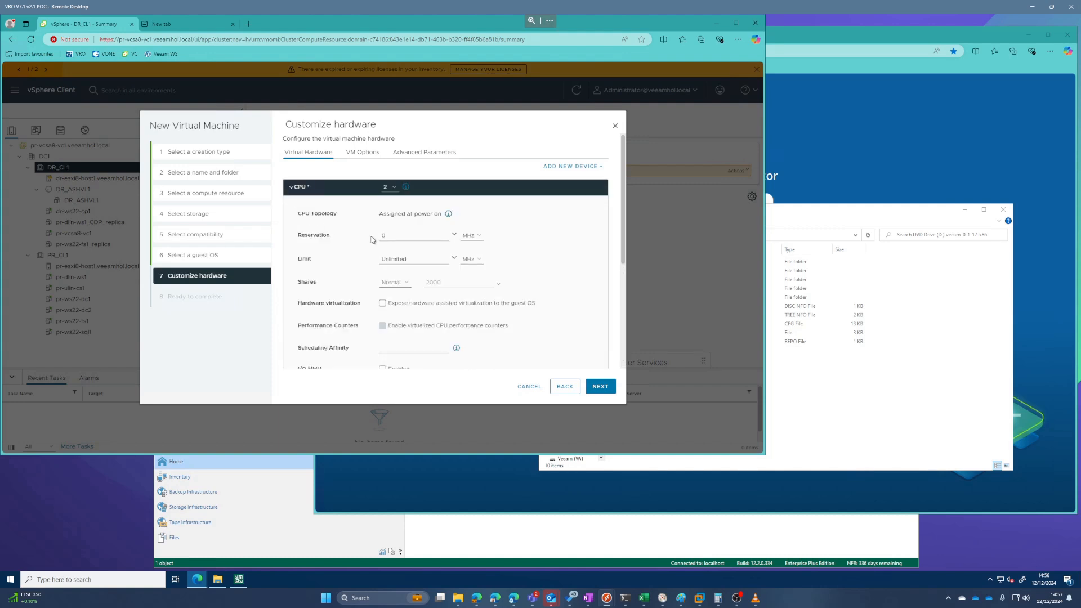
pyautogui.click(382, 302)
pyautogui.scroll(-3, 383, 282)
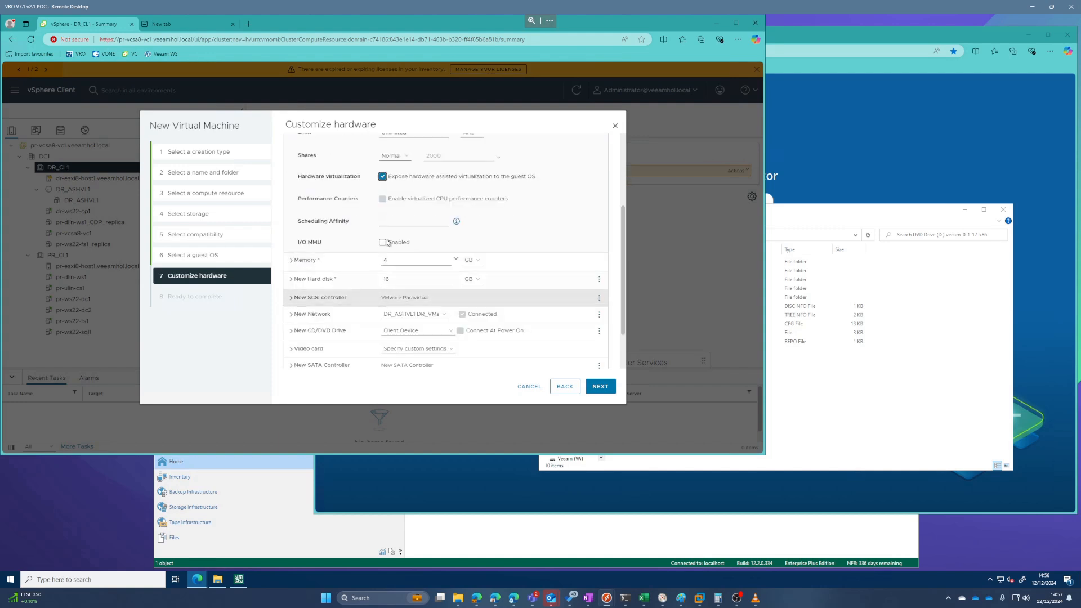
pyautogui.click(383, 242)
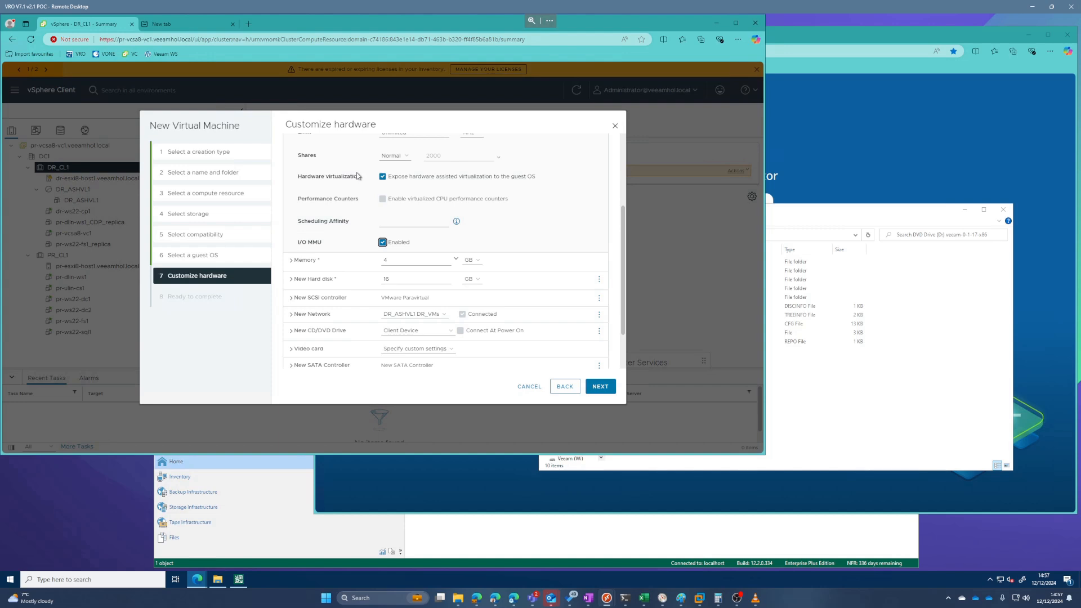
pyautogui.scroll(3, 357, 176)
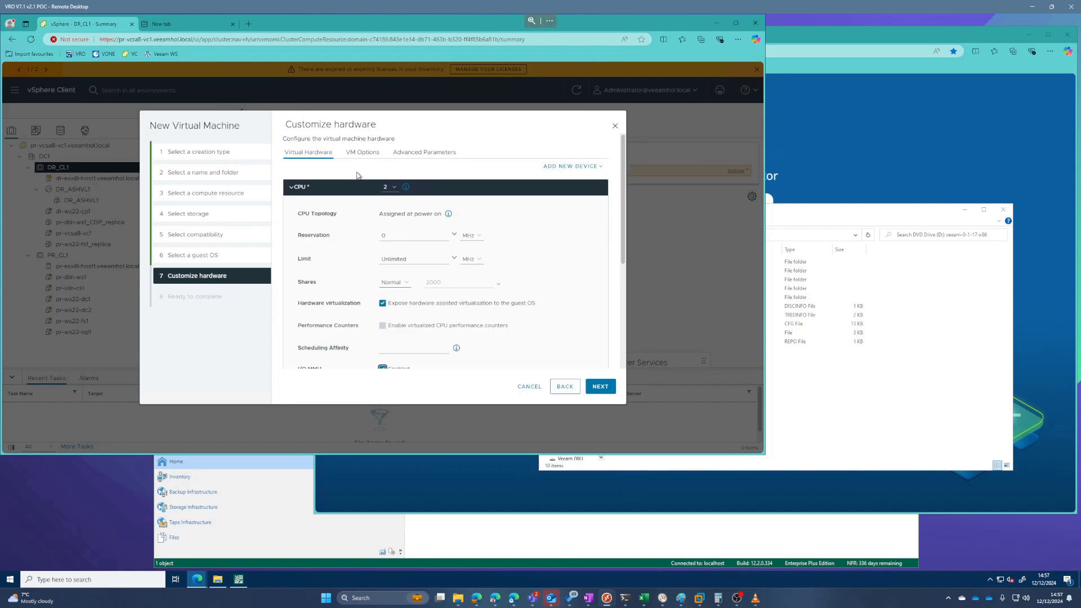
pyautogui.click(291, 187)
# Step: Set the first hard disk's size to 100 GB with Thin Provision disk provisioning
pyautogui.doubleClick(417, 220)
pyautogui.write('100')
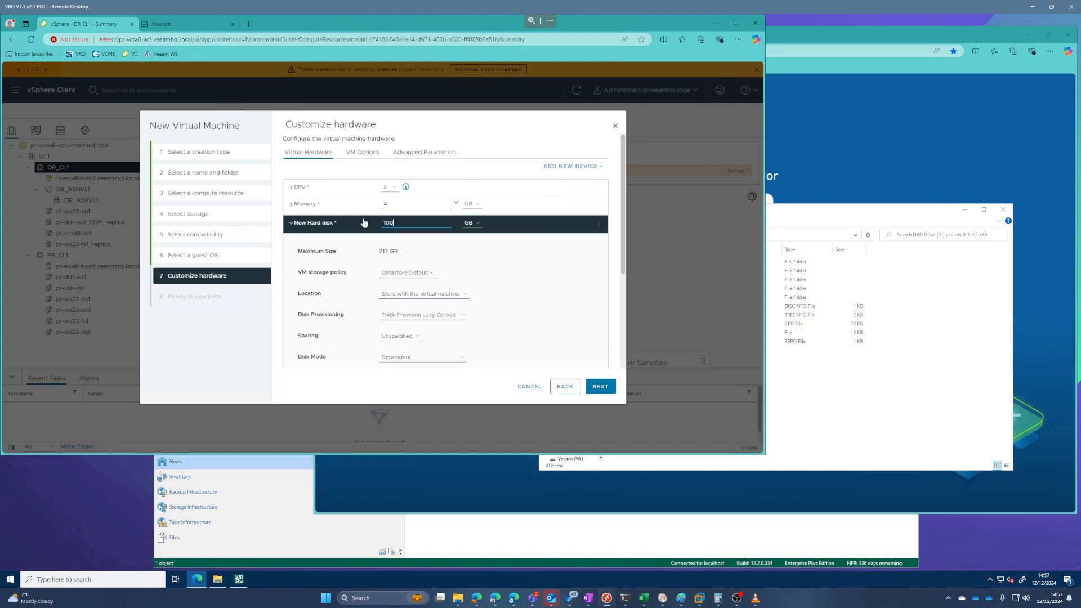
pyautogui.click(428, 315)
pyautogui.click(424, 343)
# Step: Add a second hard disk to the virtual machine and set its size to 750 GB
pyautogui.click(570, 166)
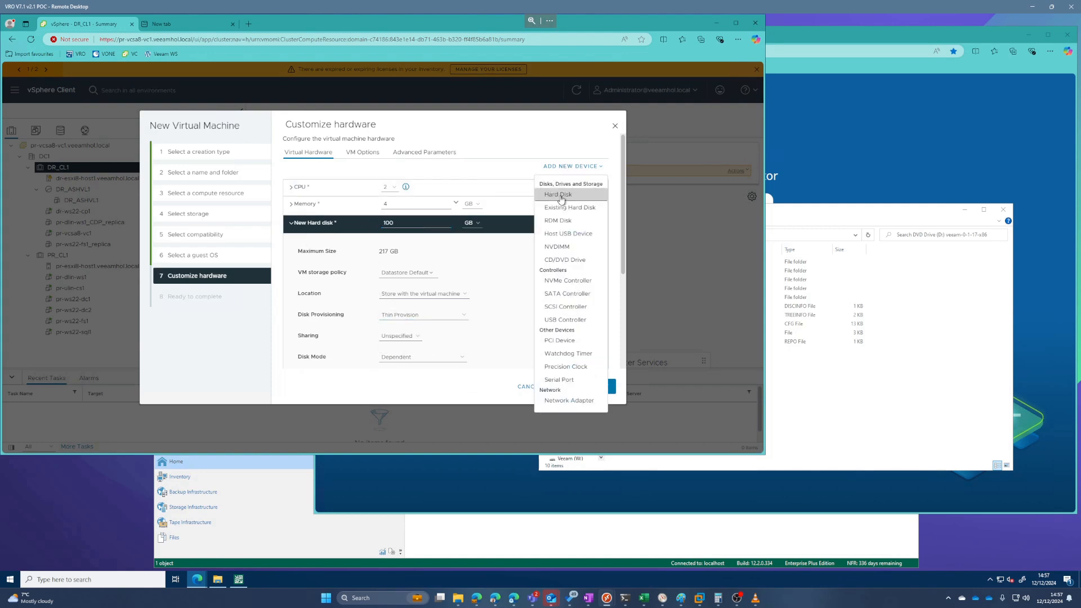
pyautogui.click(553, 194)
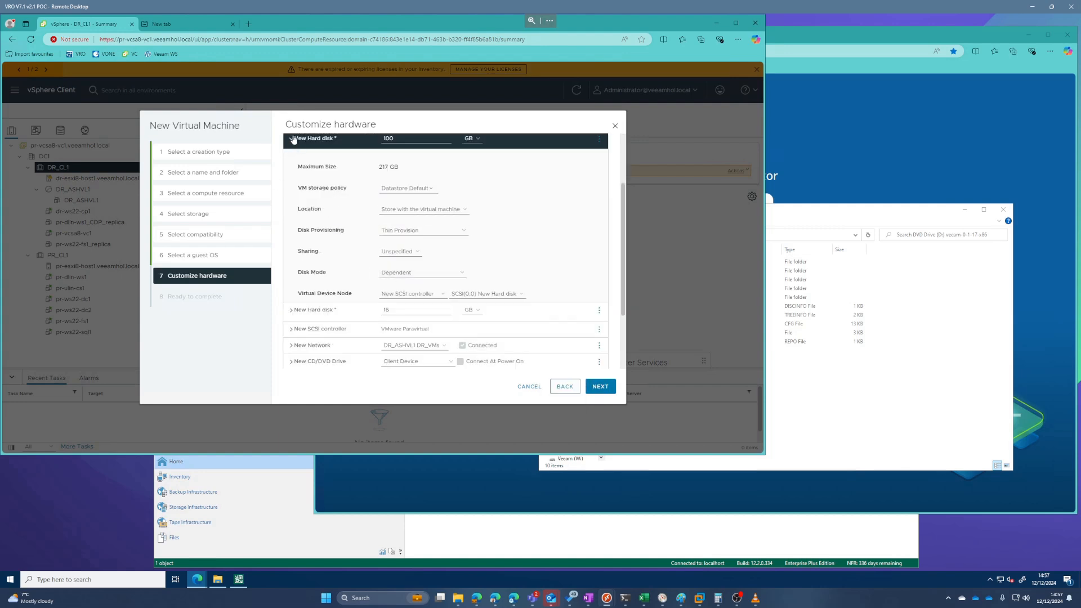
pyautogui.click(292, 138)
pyautogui.click(360, 222)
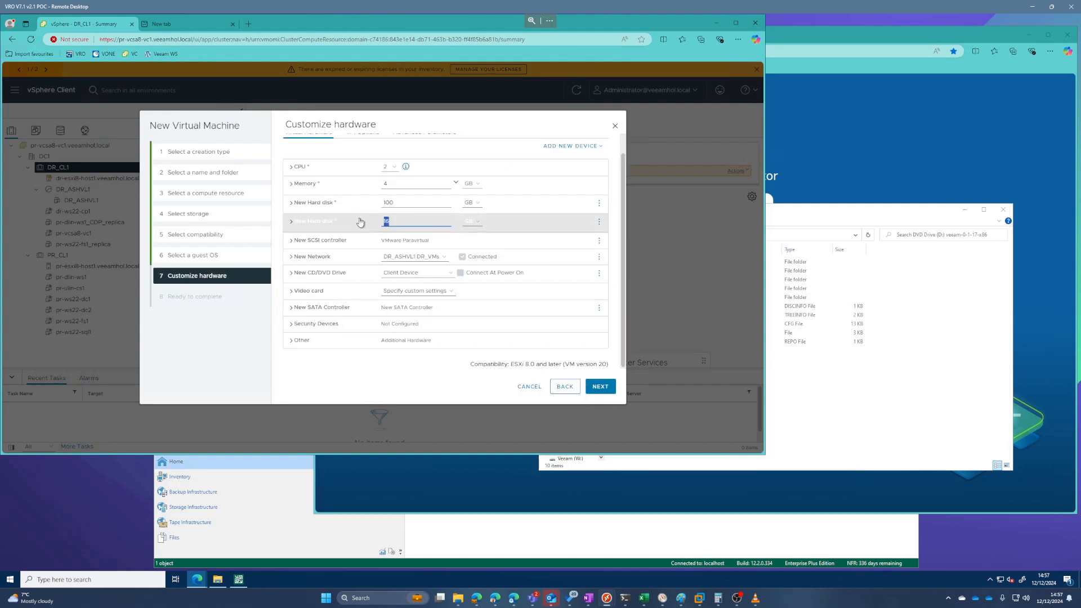
pyautogui.write('500')
pyautogui.press('BackSpace')
pyautogui.press('BackSpace')
pyautogui.write('754')
pyautogui.press('BackSpace')
pyautogui.write('40')
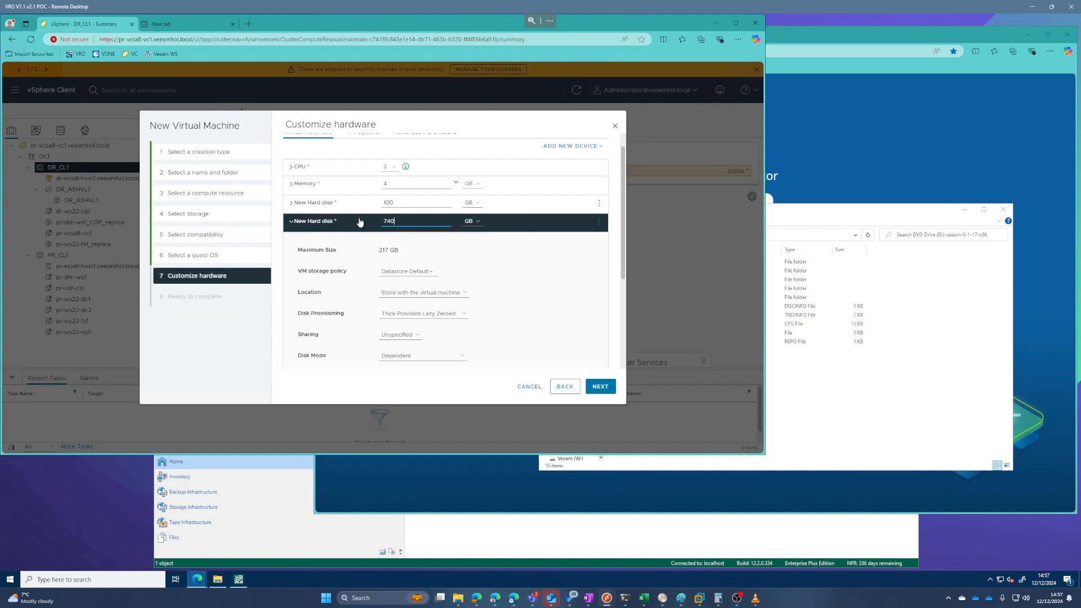
pyautogui.press('BackSpace')
pyautogui.press('BackSpace')
pyautogui.write('5')
# Step: Set the second hard disk's provisioning to Thin Provision and collapse its settings
pyautogui.click(429, 314)
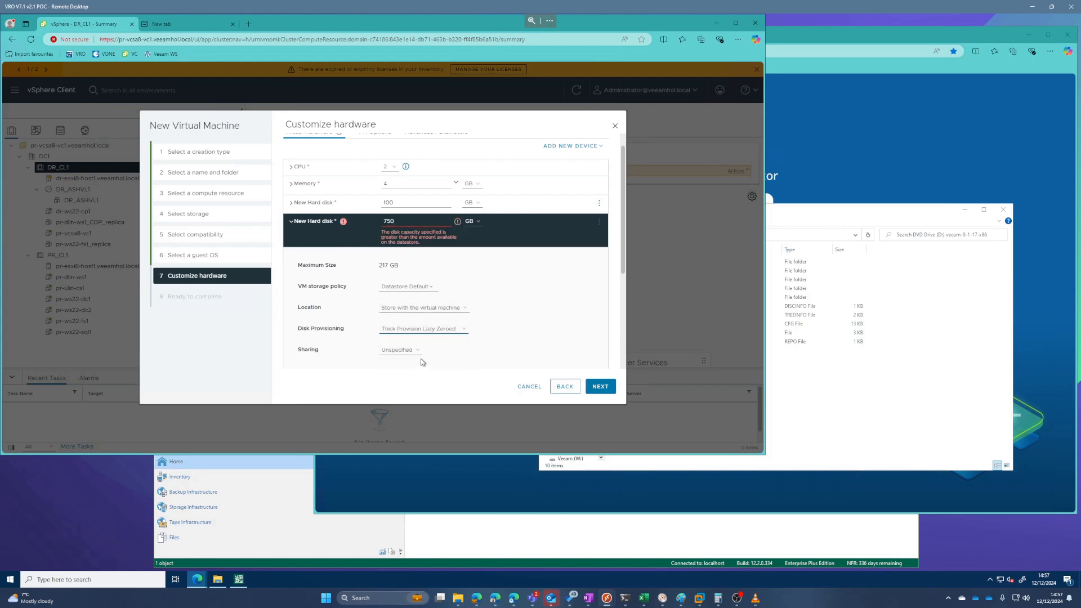
pyautogui.click(423, 364)
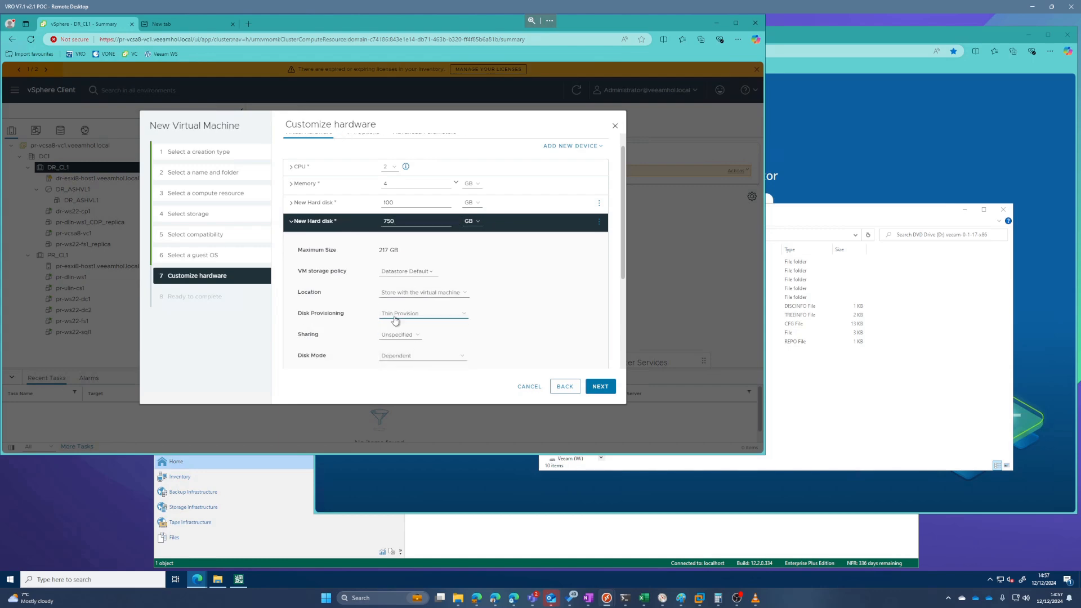
pyautogui.click(290, 225)
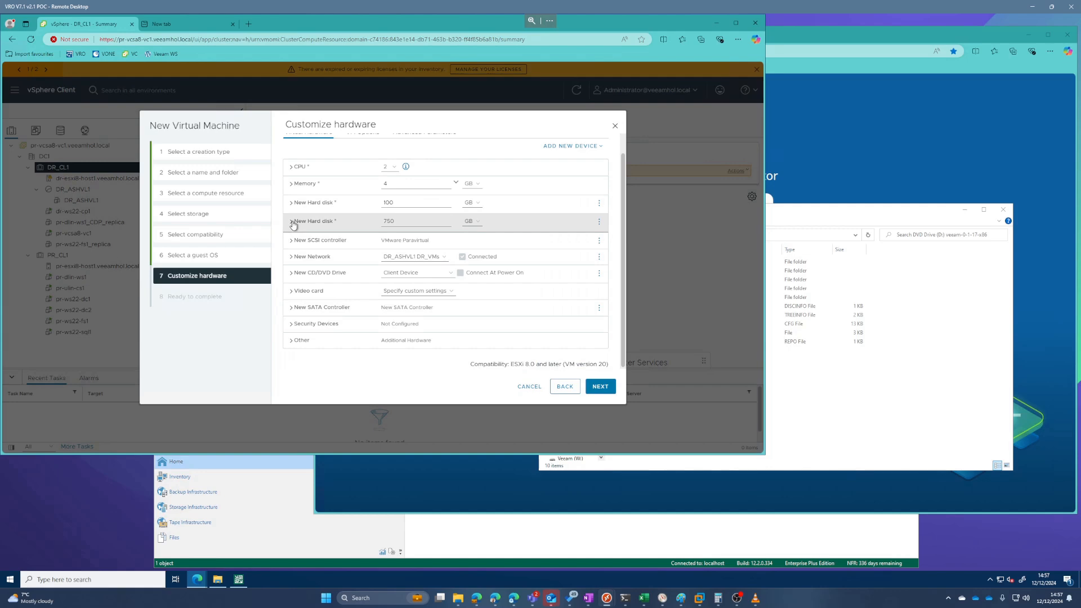
pyautogui.click(292, 223)
pyautogui.click(291, 223)
# Step: Connect the virtual machine's network adapter to the DR_VMs network
pyautogui.click(432, 260)
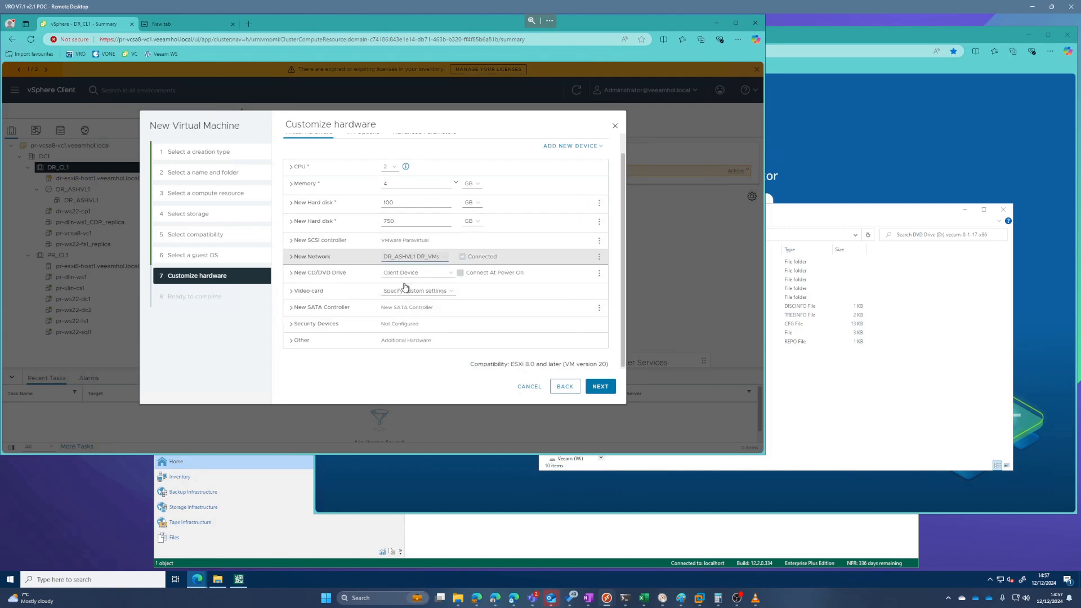
pyautogui.click(419, 285)
pyautogui.click(281, 250)
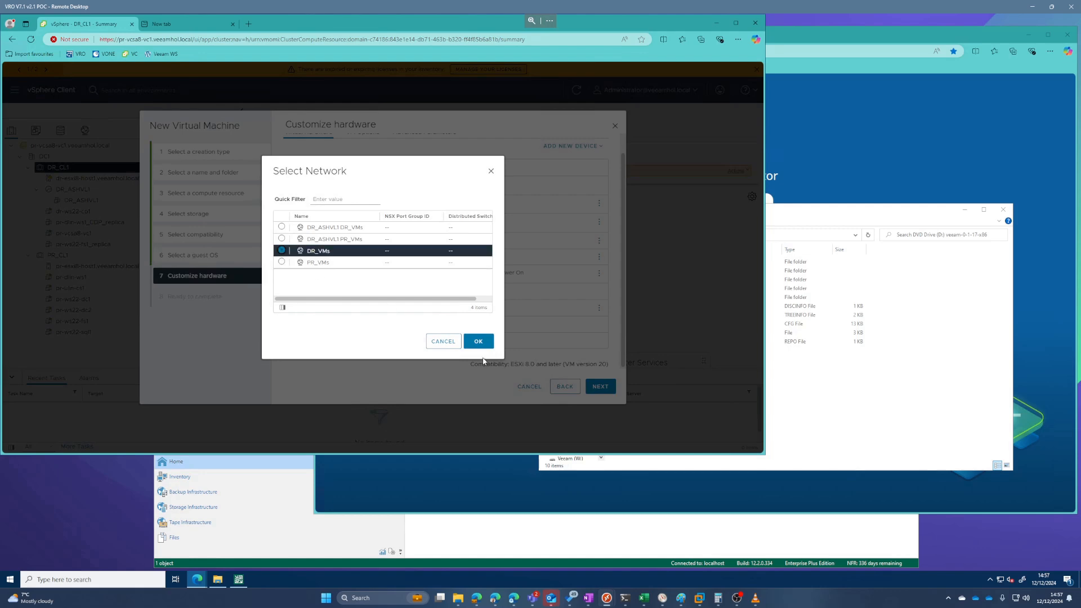
pyautogui.click(479, 341)
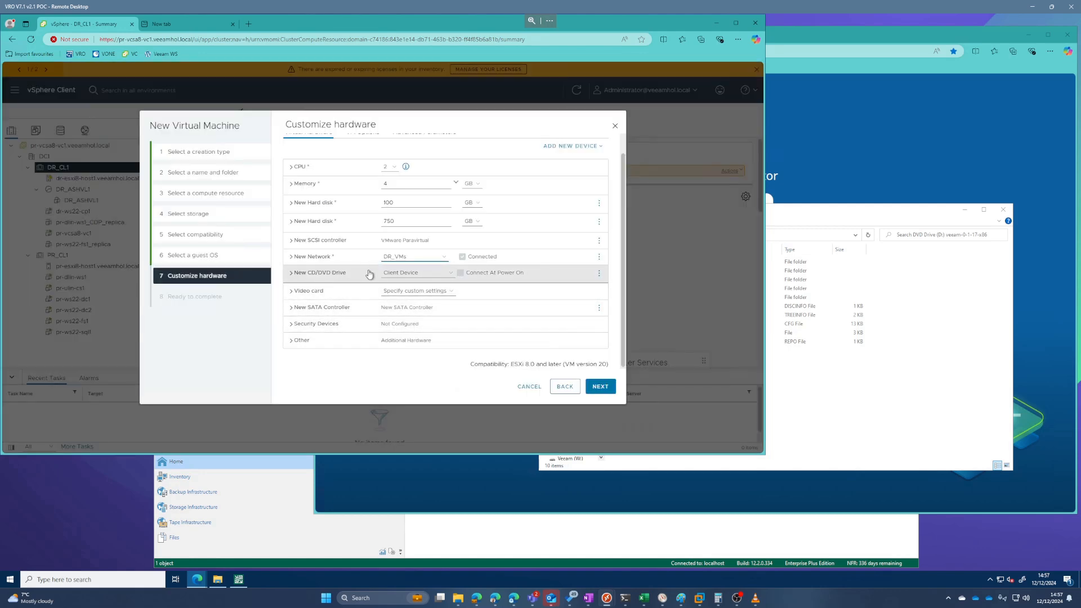
# Step: Enable the VMware Tools check and upgrade before each power on, and disable time synchronization at startup and resume
pyautogui.scroll(1, 373, 195)
pyautogui.click(362, 152)
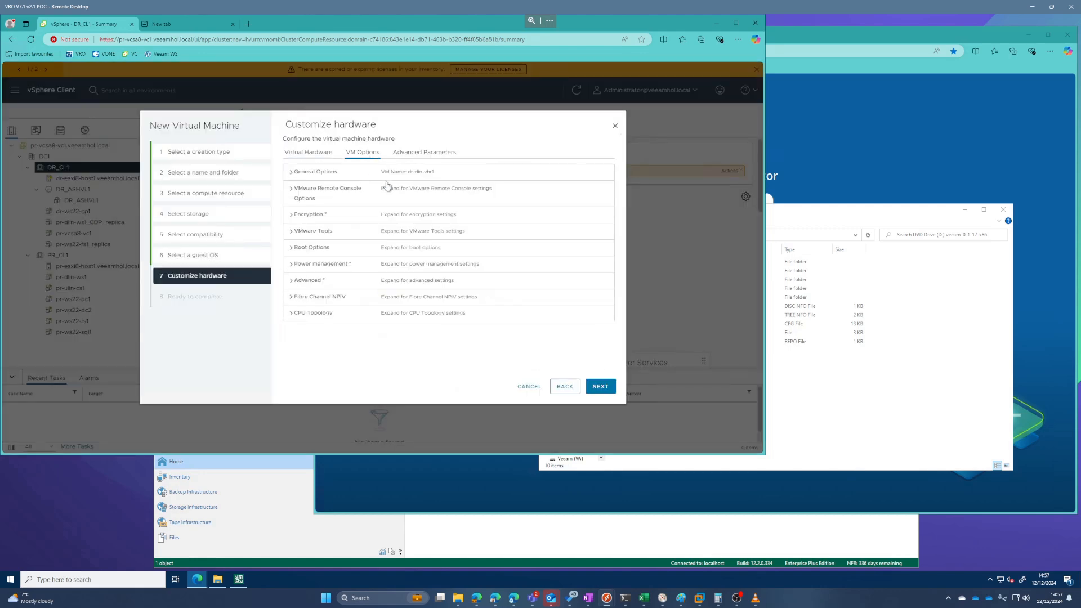
pyautogui.click(294, 232)
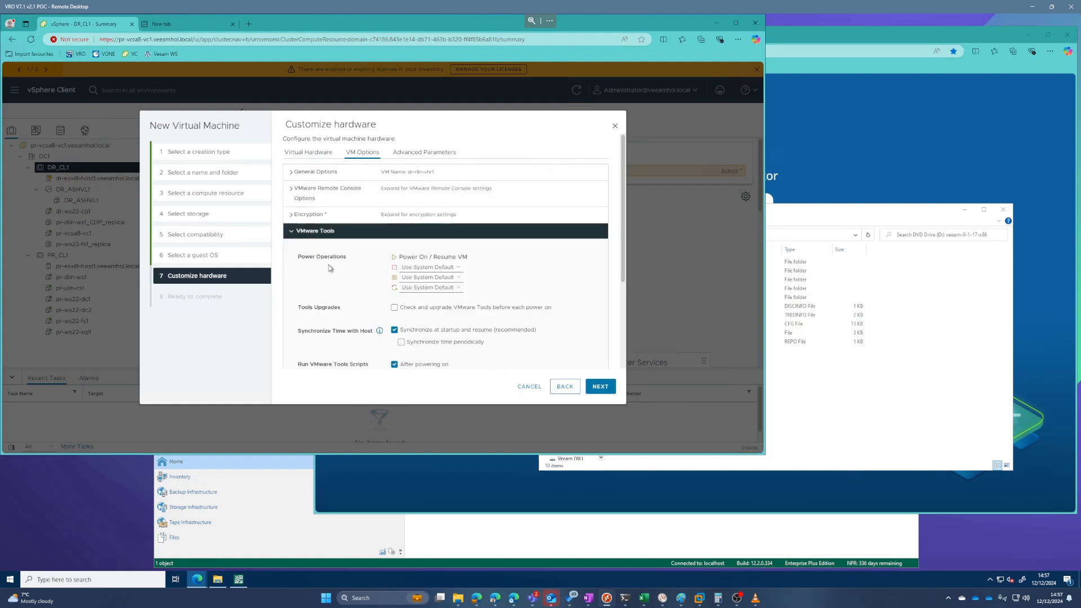
pyautogui.click(395, 306)
pyautogui.click(394, 330)
pyautogui.scroll(-3, 394, 332)
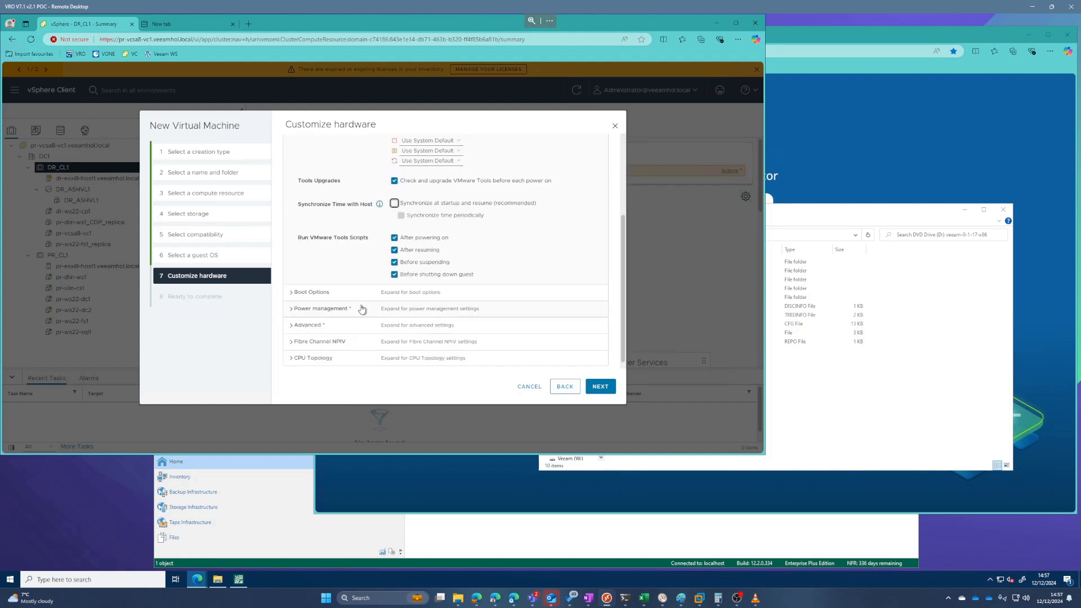
# Step: Check the firmware and Secure Boot settings in the boot options and finish creating the virtual machine
pyautogui.click(292, 286)
pyautogui.scroll(-3, 291, 287)
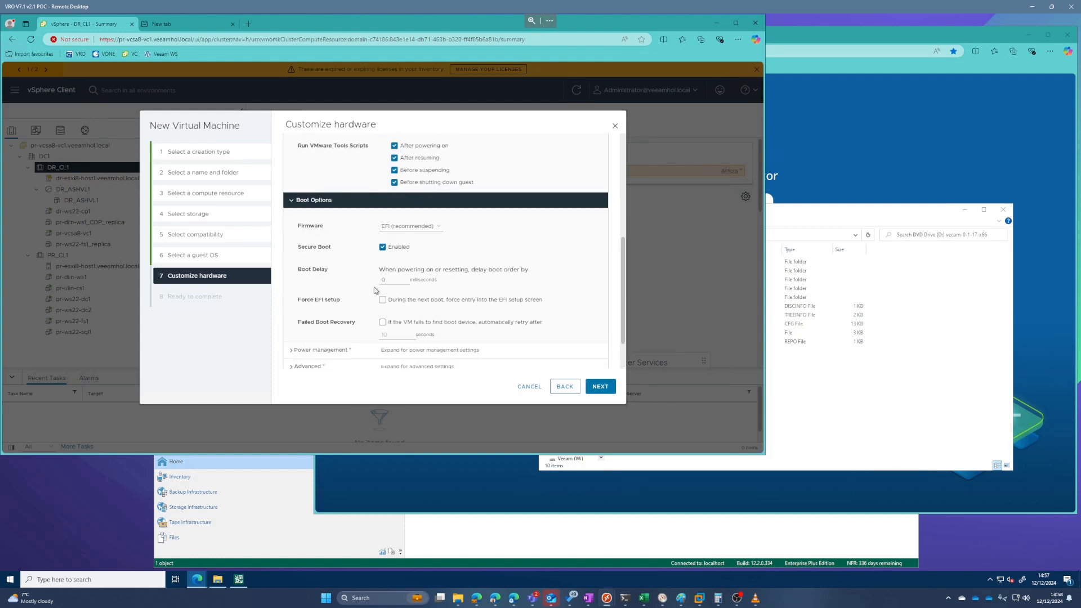
pyautogui.scroll(1, 403, 277)
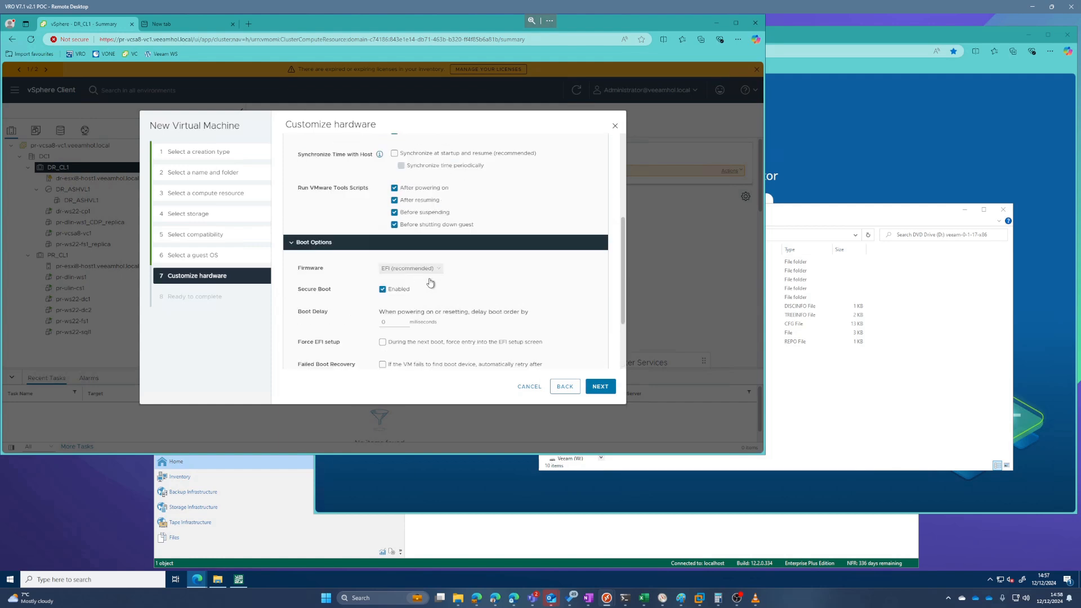
pyautogui.click(602, 389)
pyautogui.click(605, 389)
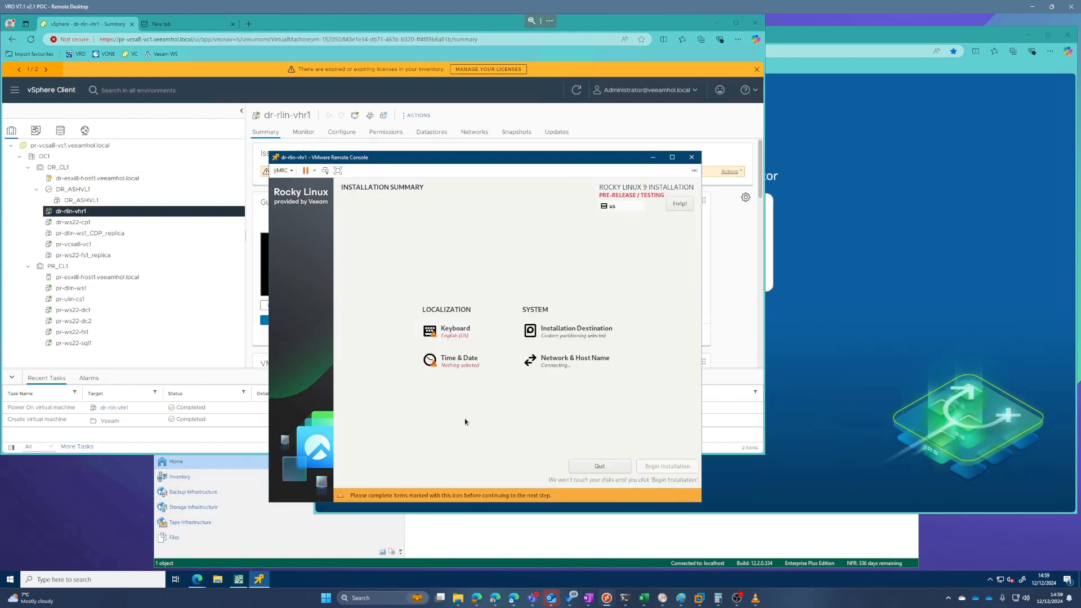
# Step: Add the English (UK) keyboard layout to the Rocky Linux installation and remove the English (US) layout
pyautogui.click(456, 330)
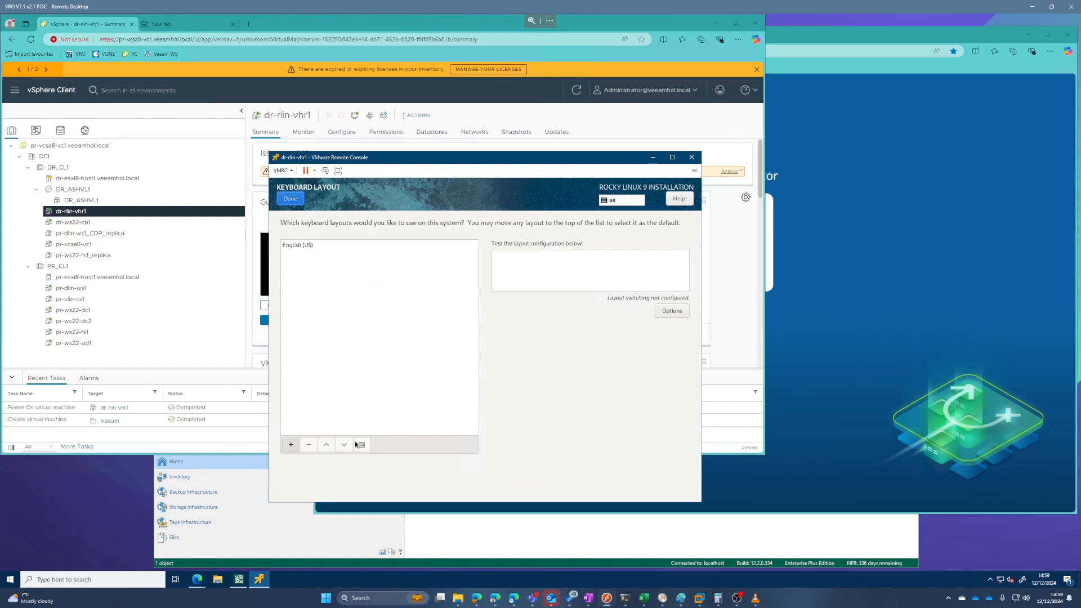
pyautogui.click(291, 445)
pyautogui.write('uk')
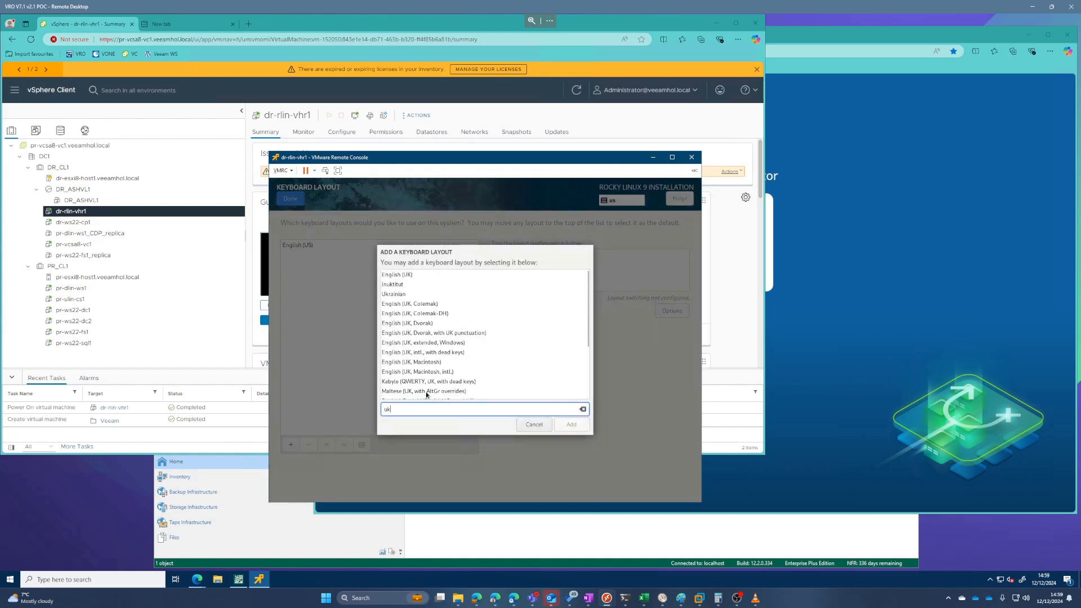
pyautogui.click(406, 275)
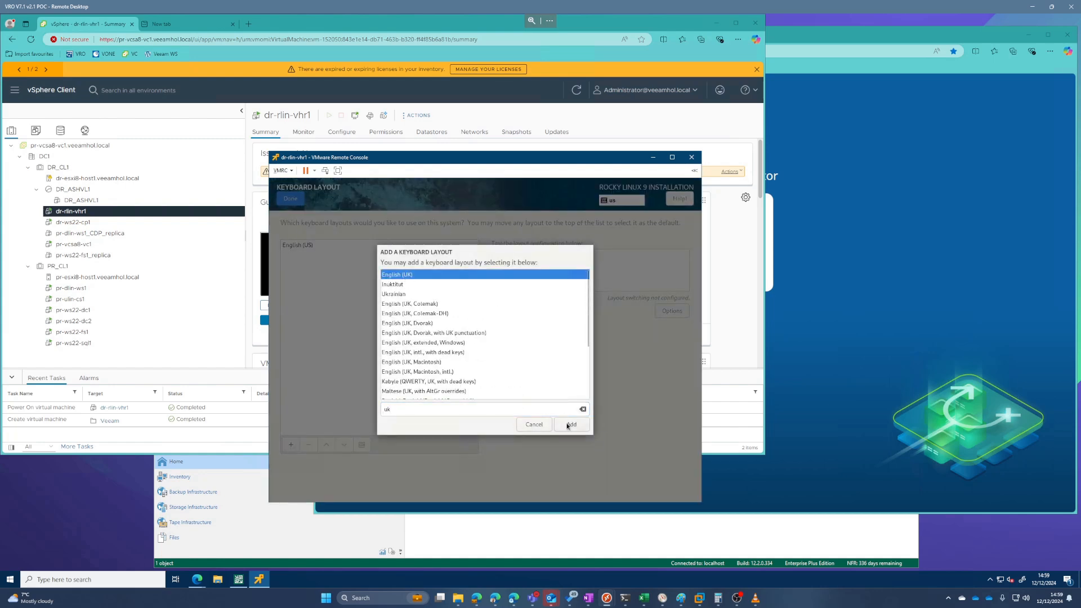
pyautogui.click(569, 425)
pyautogui.click(303, 244)
pyautogui.click(309, 445)
pyautogui.click(290, 198)
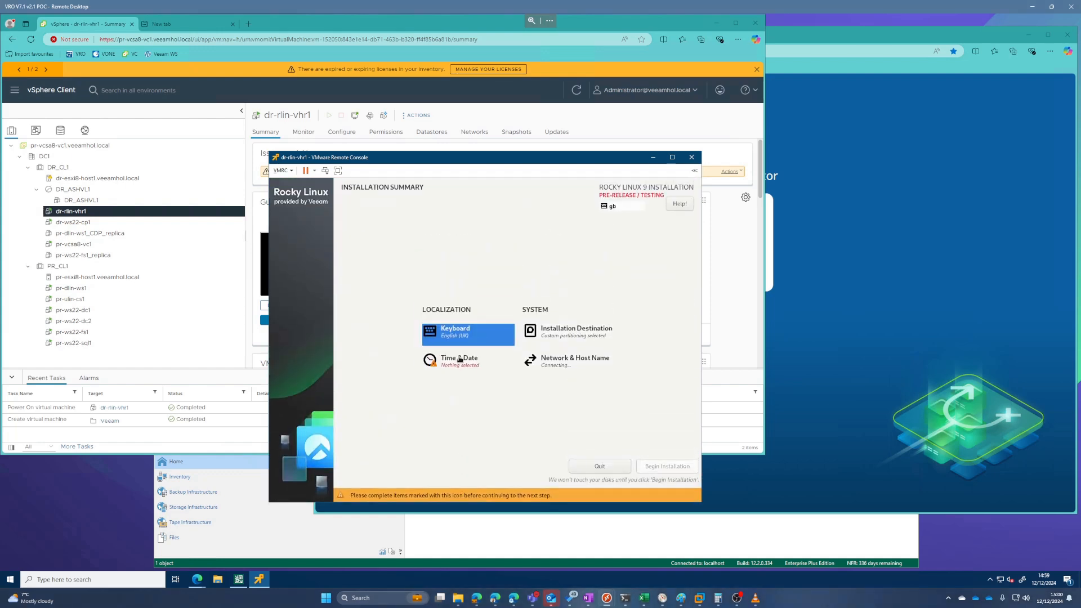
# Step: Set the installation's time zone to region Europe, city London
pyautogui.click(457, 360)
pyautogui.click(467, 299)
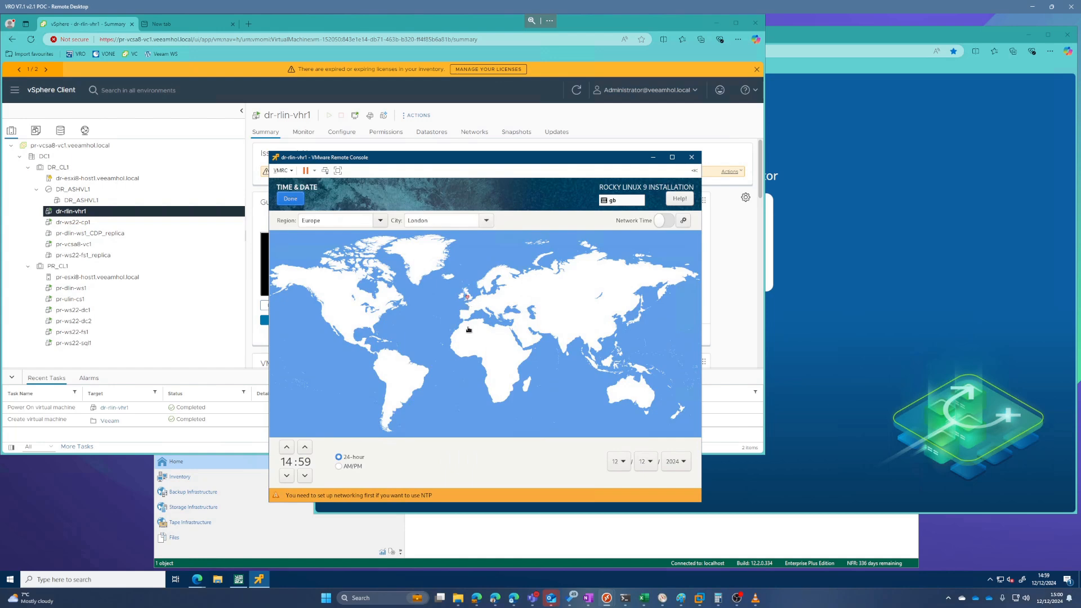
pyautogui.click(292, 200)
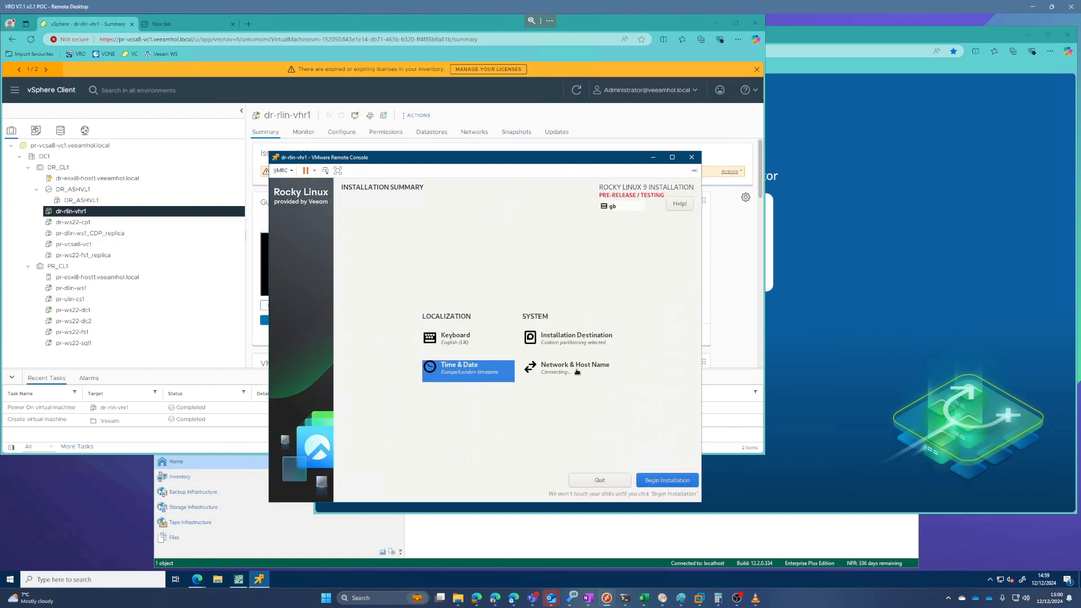
# Step: Configure ens33's IPv4 settings with address 192.168.1.250, netmask 24, gateway 192.168.1.254, DNS servers 192.168.1.11 and 172.16.1.11, and search domain veeamhol.local
pyautogui.click(575, 372)
pyautogui.click(663, 443)
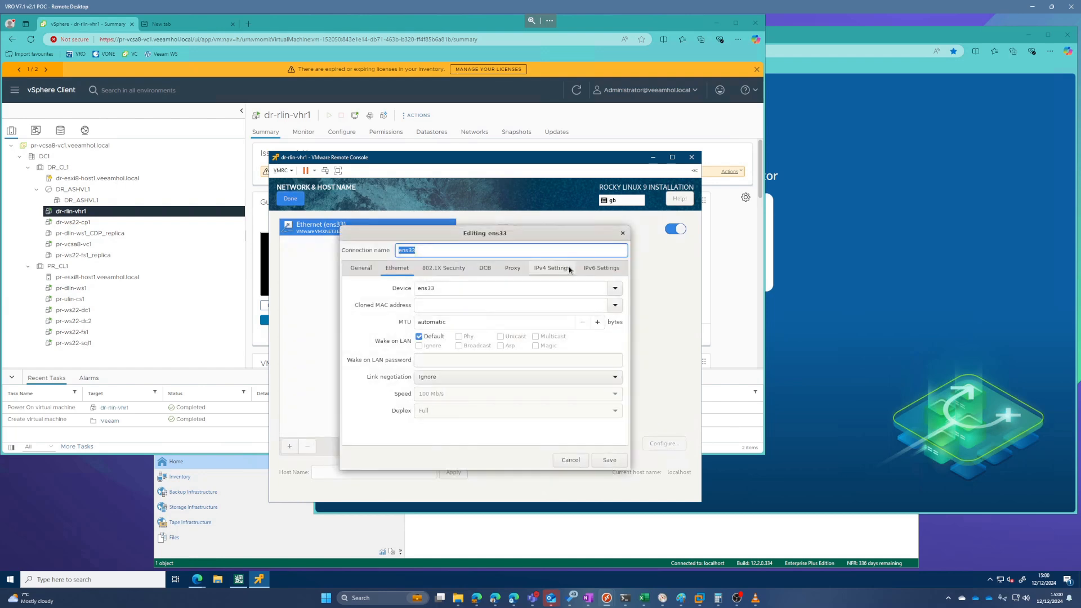
pyautogui.click(566, 267)
pyautogui.click(602, 319)
pyautogui.write('10')
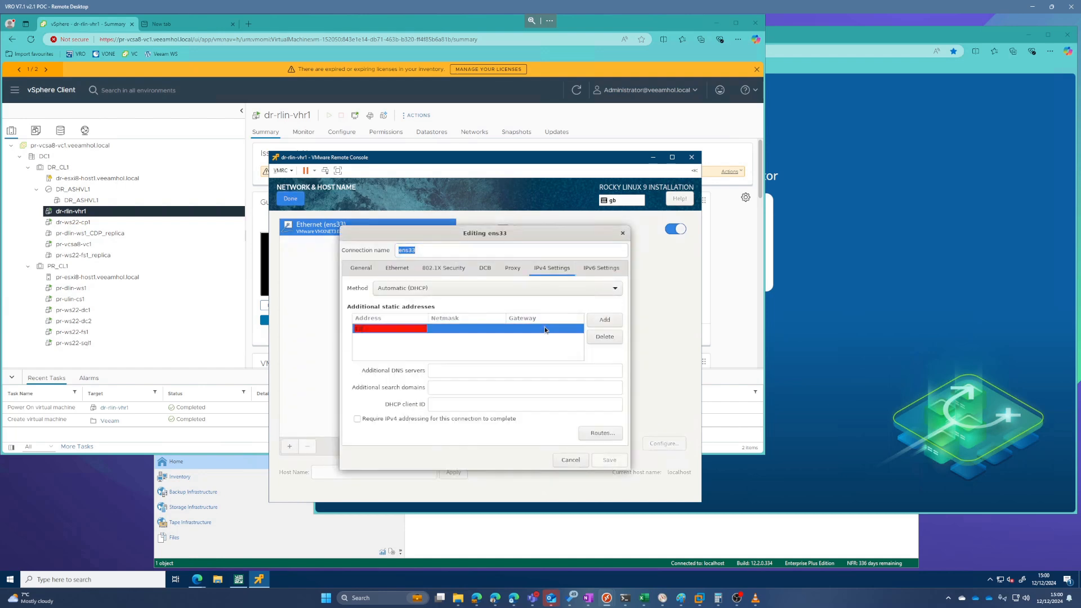
pyautogui.write('6')
pyautogui.write('.1.13')
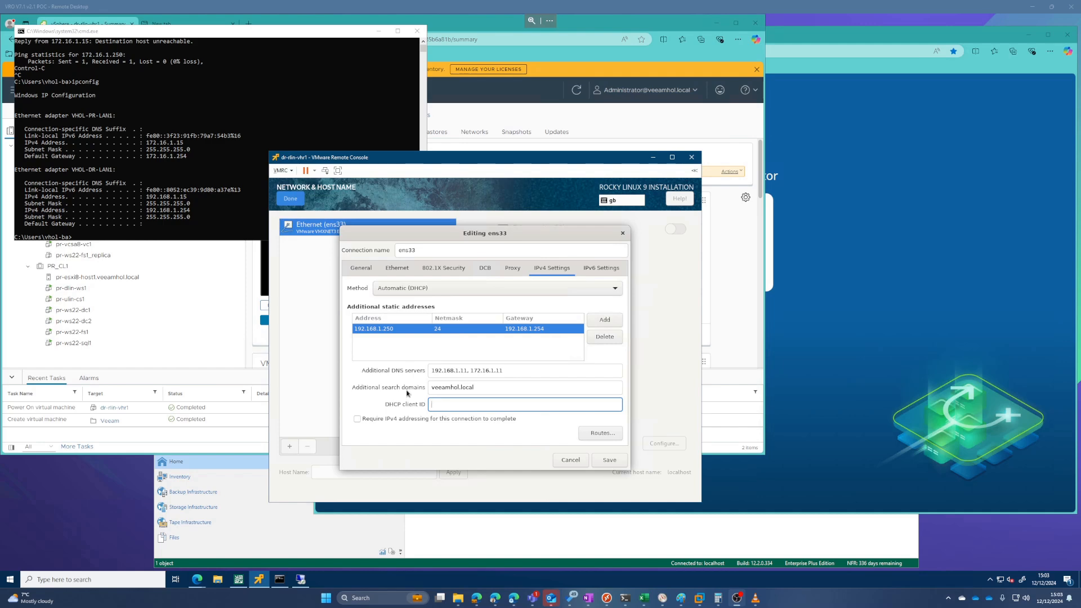
pyautogui.click(600, 460)
# Step: Set the installation's host name to dr-rlin-vhr1.veeamhol.local, apply it and return to the installation summary
pyautogui.click(421, 474)
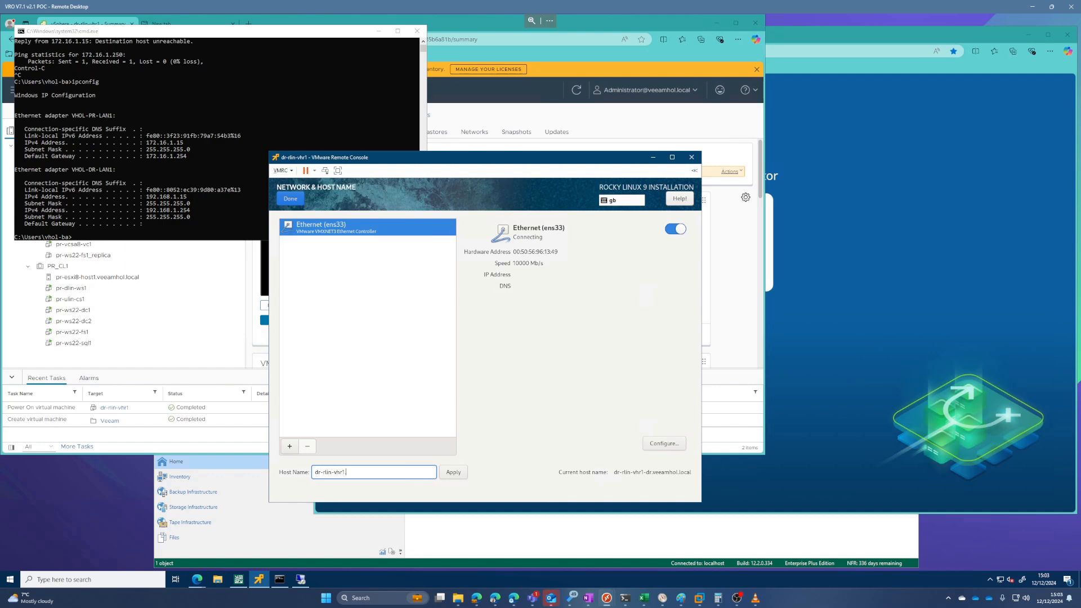
pyautogui.write('.veeamhol.local')
pyautogui.click(451, 473)
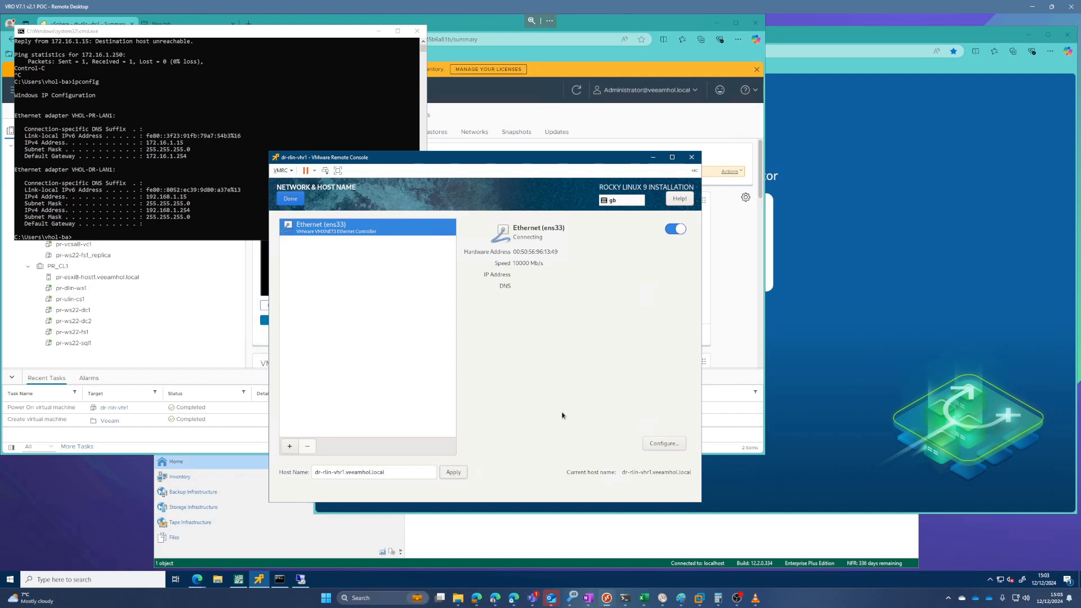
pyautogui.click(292, 201)
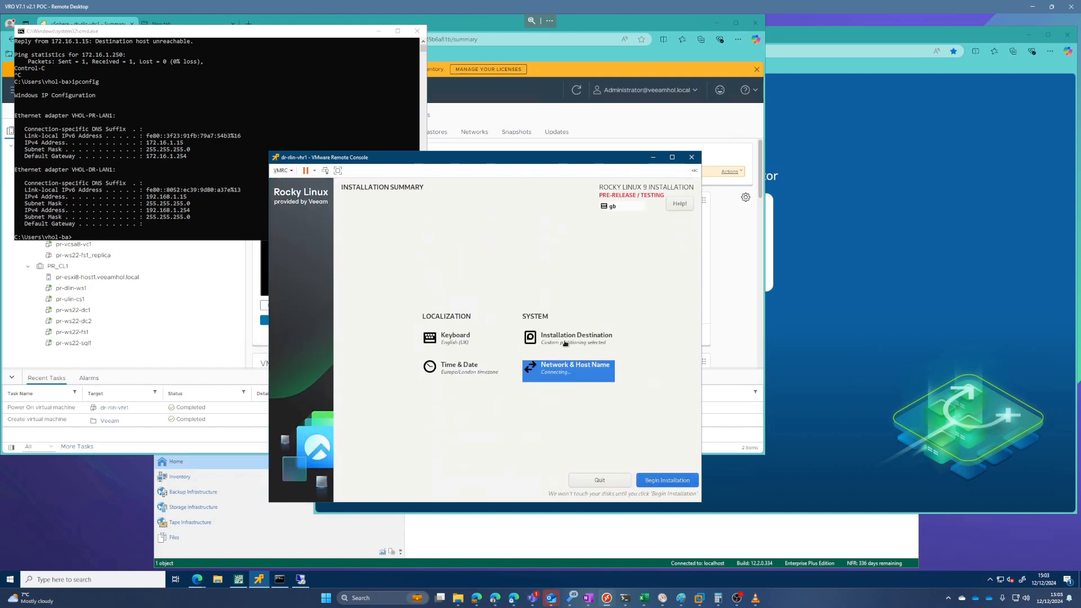
# Step: Review the installation destination disks without changing them and begin the Rocky Linux installation
pyautogui.click(565, 341)
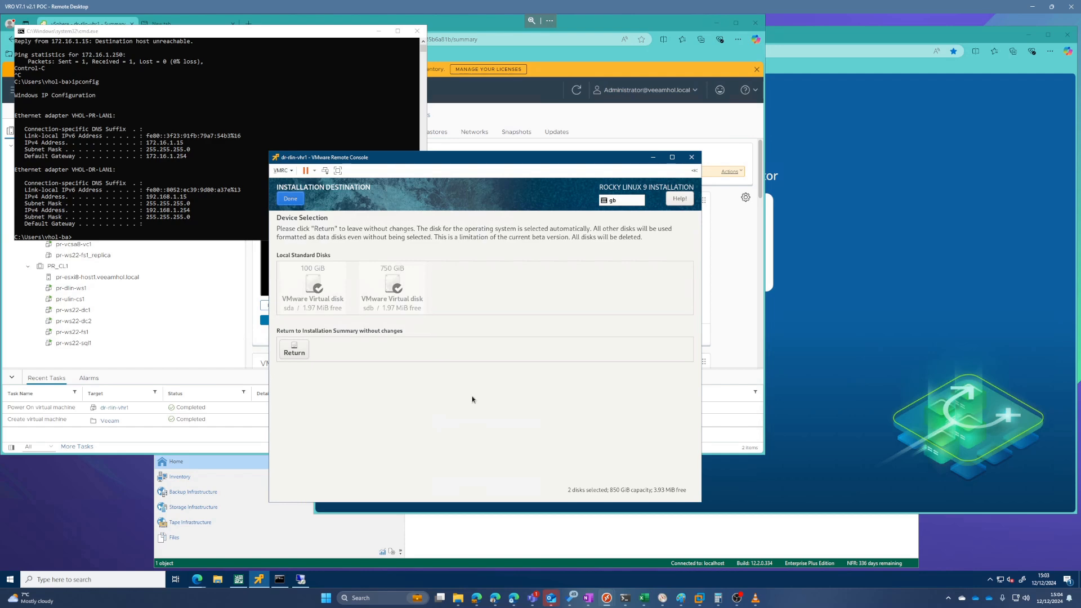
pyautogui.click(298, 350)
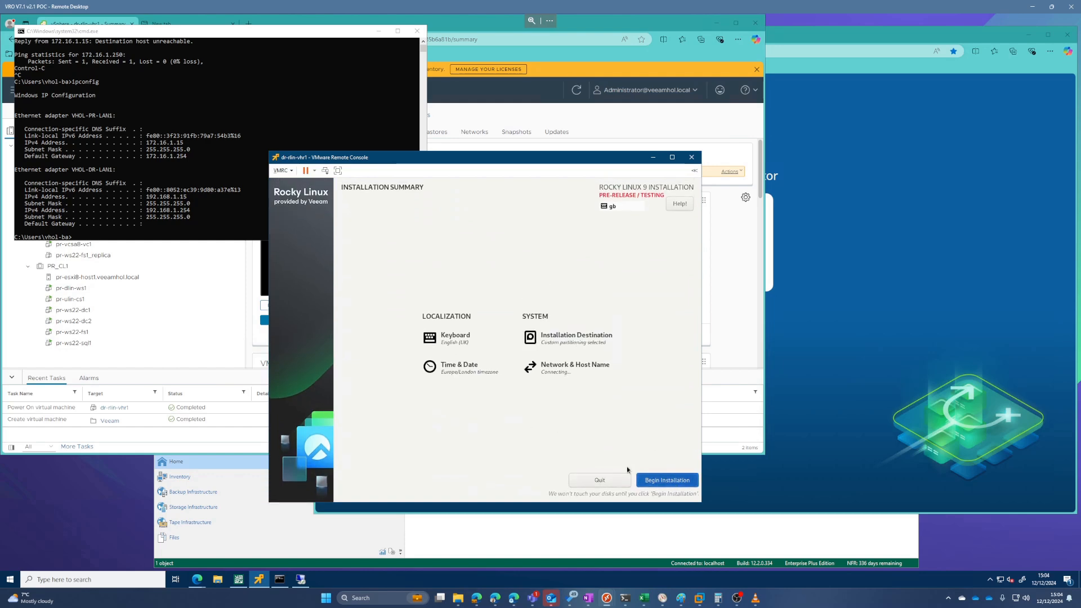
pyautogui.click(641, 479)
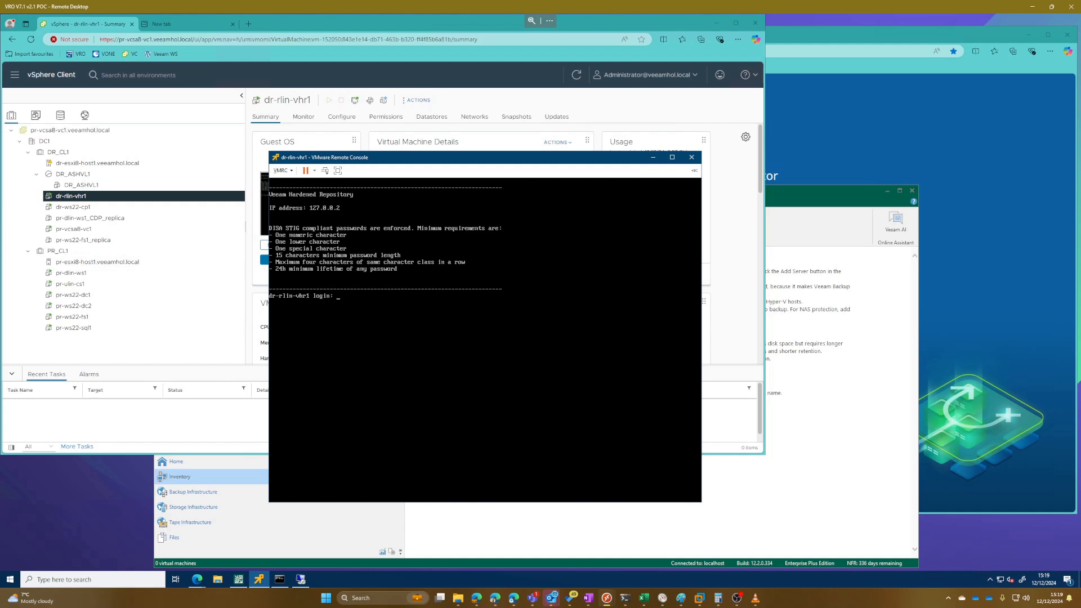
# Step: Try to log in to the hardened repository console as vhradmin and change the account password
pyautogui.write('hradmin')
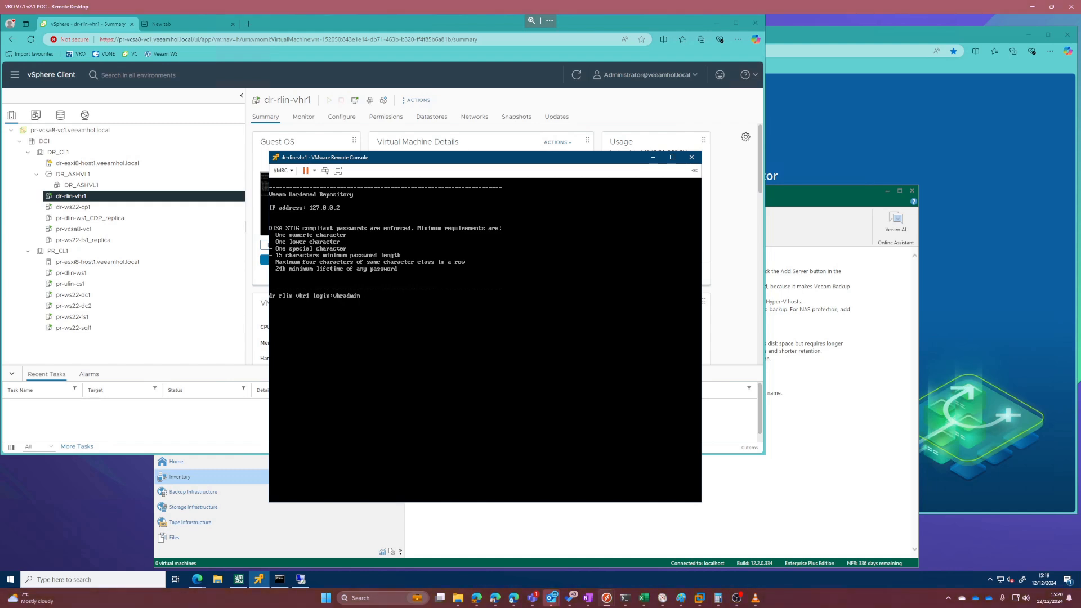
pyautogui.press('Return')
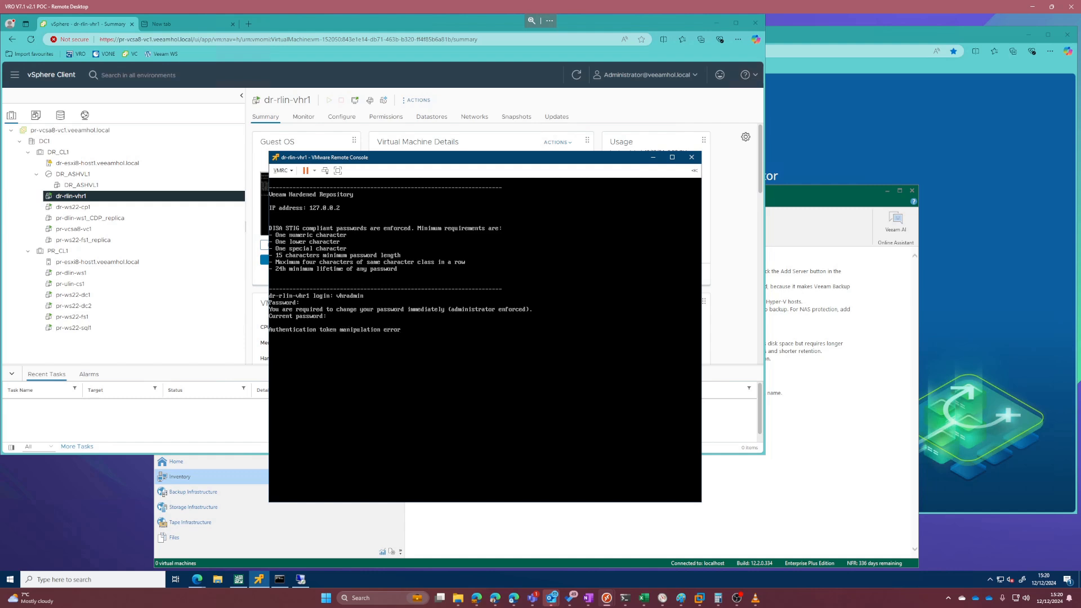
pyautogui.press('Return')
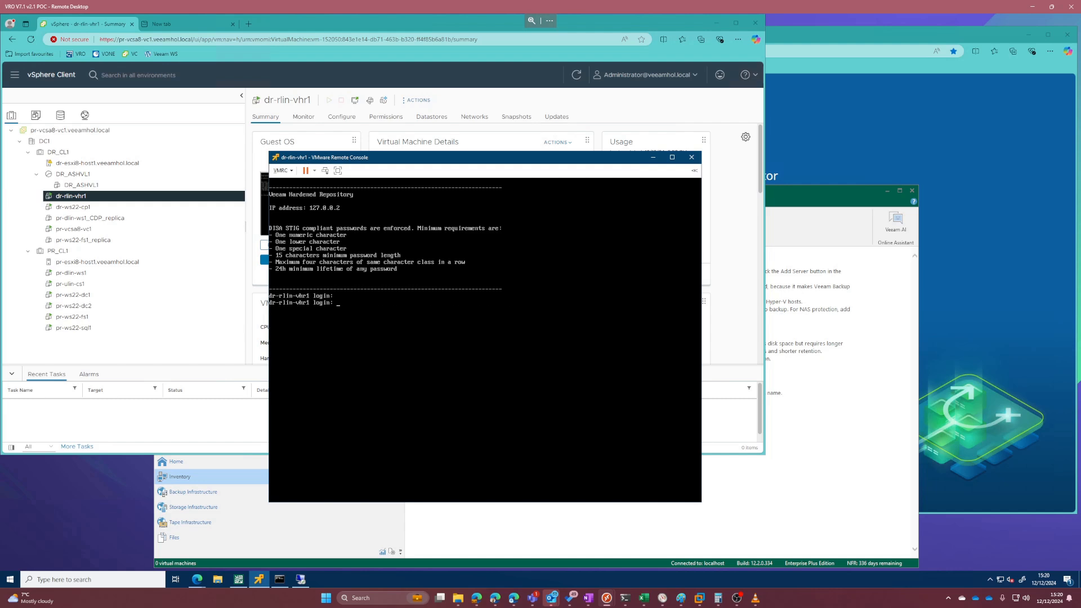
# Step: Log in as vhradmin with the account password and set a new password for the account
pyautogui.write('vhradmin')
pyautogui.press('Return')
pyautogui.press('Return')
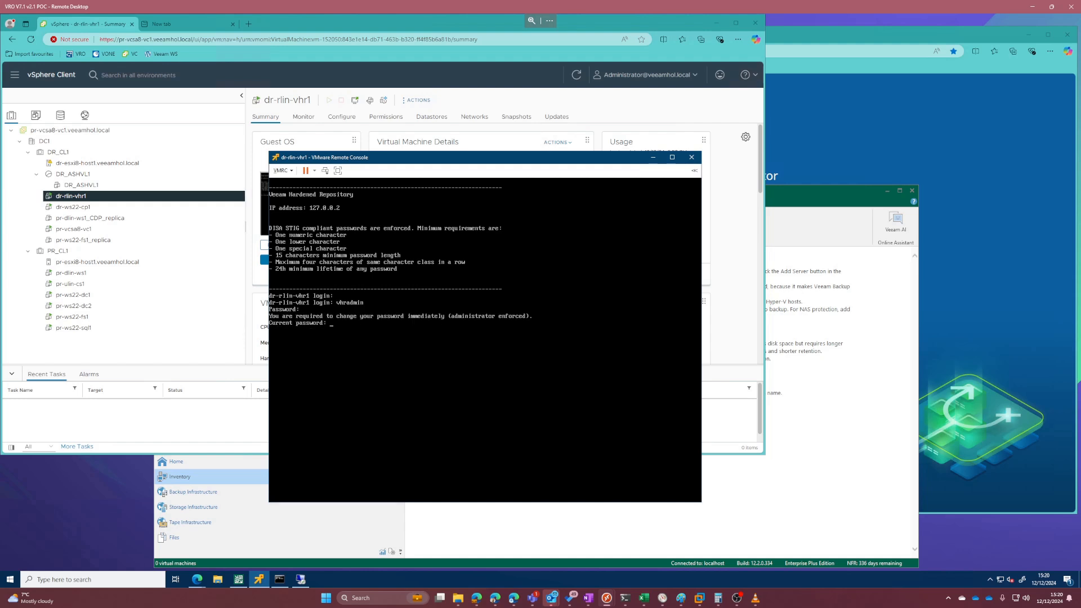
pyautogui.press('Return')
pyautogui.press('Return')
pyautogui.press('Return')
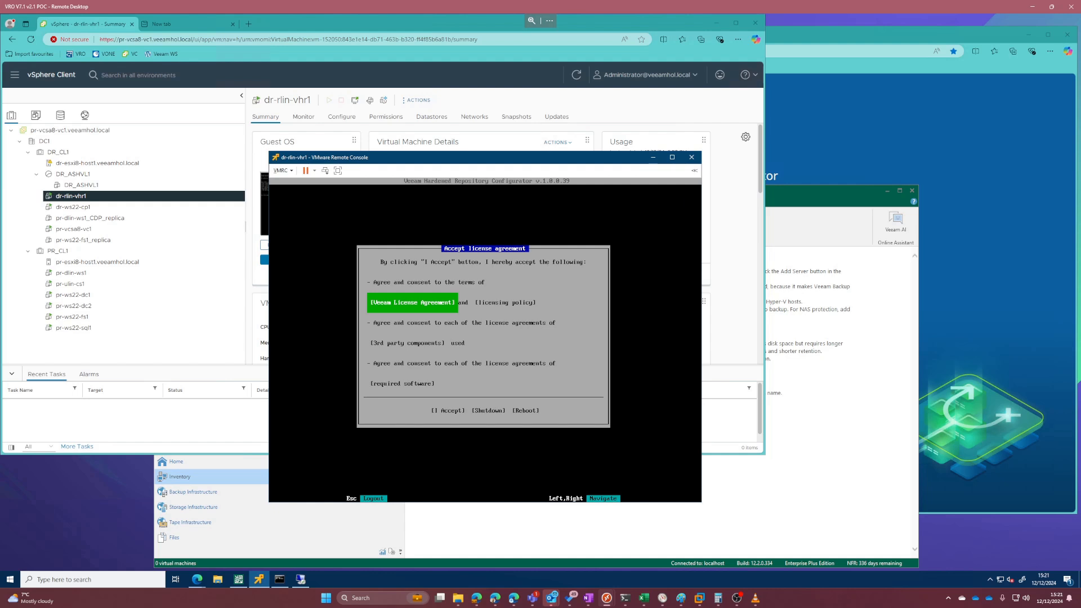
# Step: Accept the license agreement in the Veeam Hardened Repository Configurator
pyautogui.press('Right')
pyautogui.press('Right')
pyautogui.press('Right')
pyautogui.press('Right')
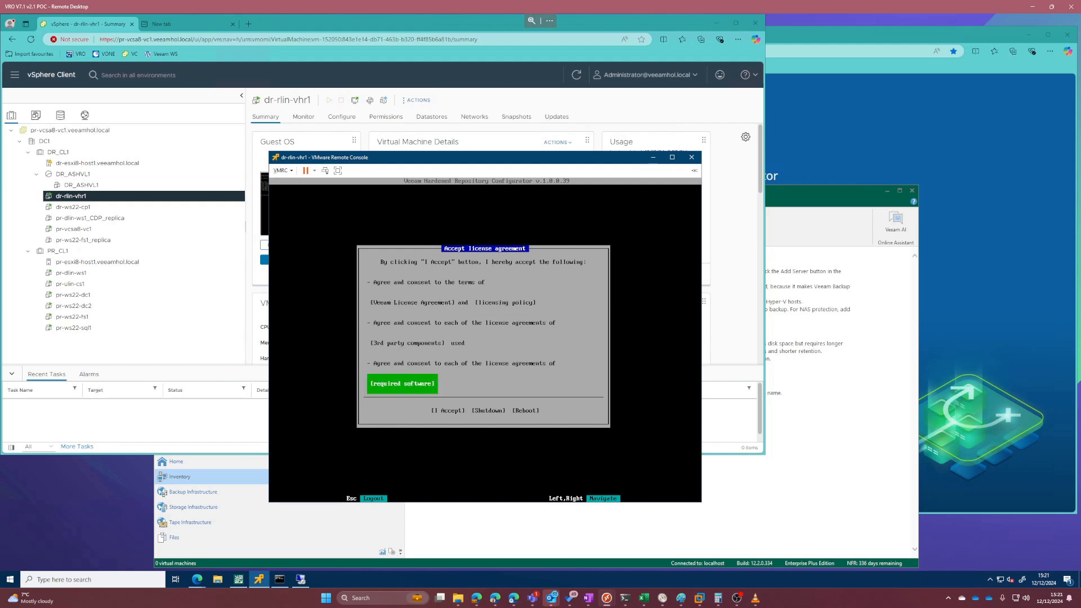
pyautogui.press('Return')
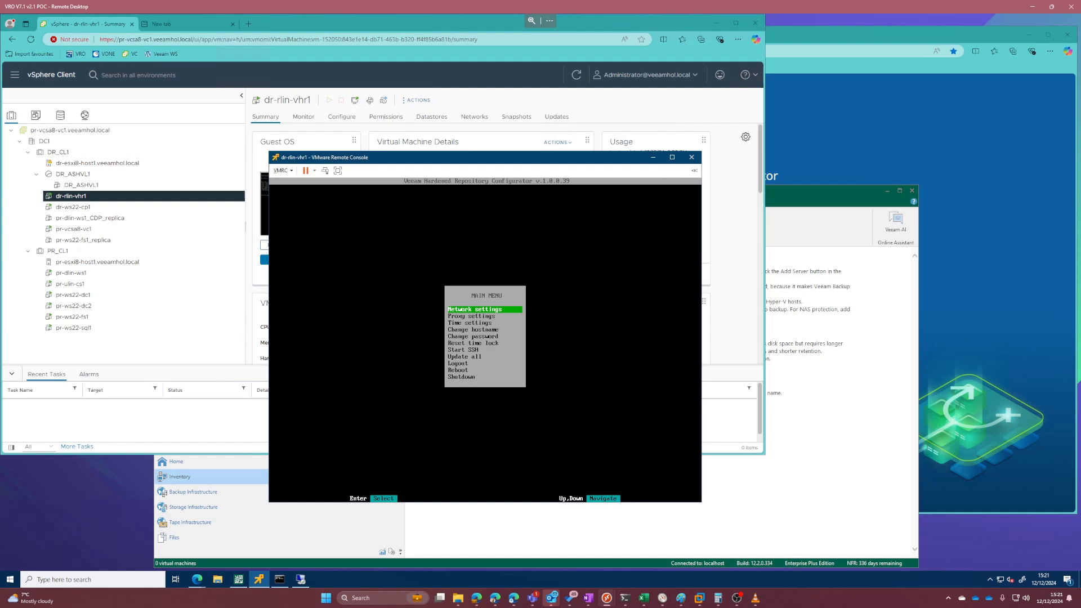
# Step: Start SSH on the hardened repository server to generate its connection credentials
pyautogui.press('Down')
pyautogui.press('Down')
pyautogui.press('Down')
pyautogui.press('Down')
pyautogui.press('Down')
pyautogui.press('Down')
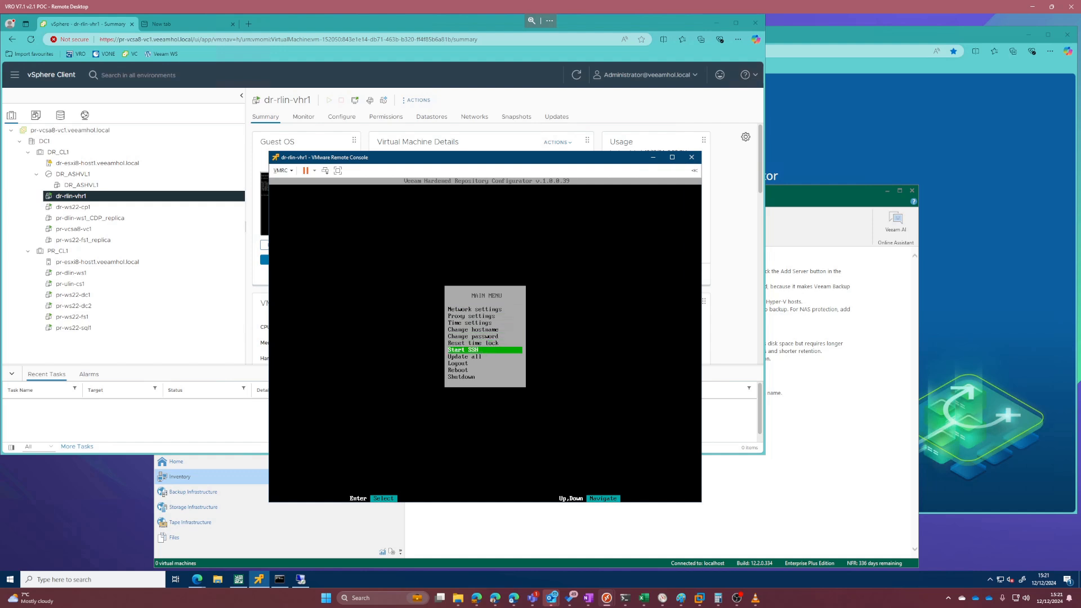
pyautogui.press('Return')
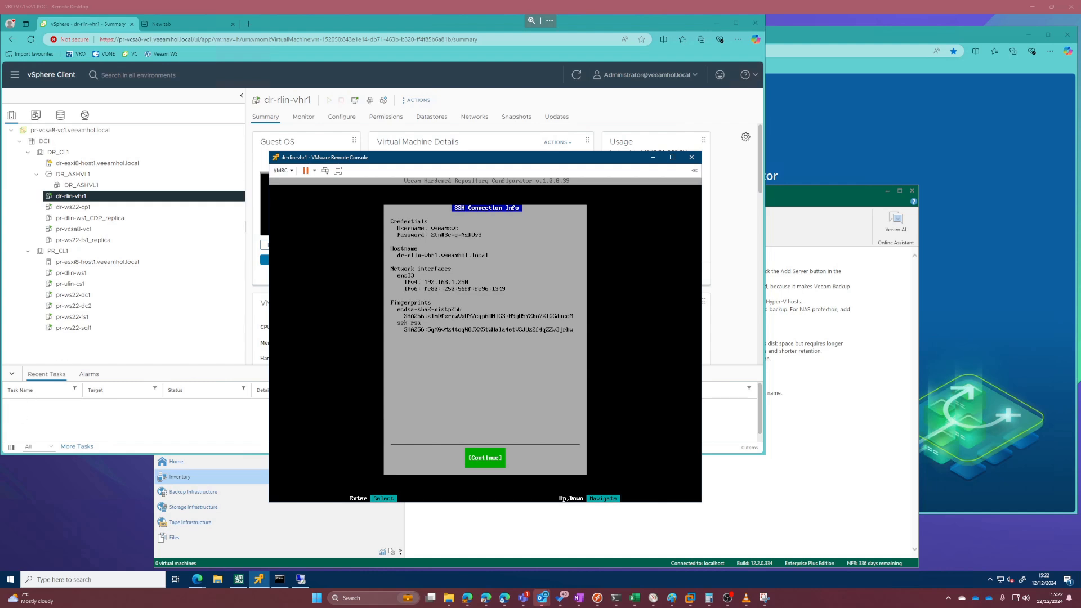
# Step: Switch to Veeam Backup and Replication and start adding a direct attached storage backup repository of type Linux (Hardened Repository)
pyautogui.click(775, 450)
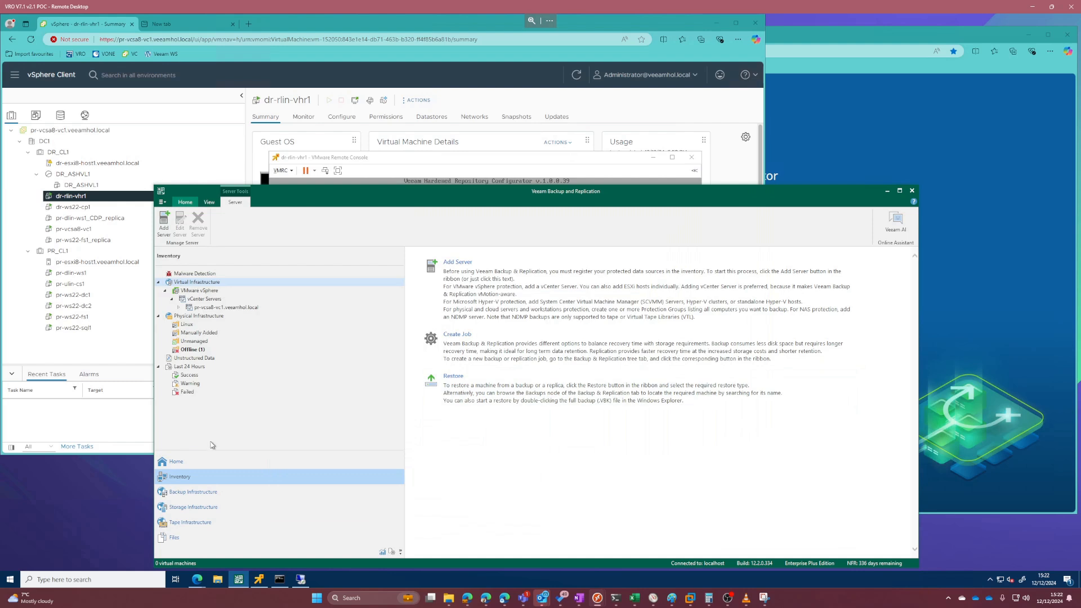
pyautogui.click(213, 493)
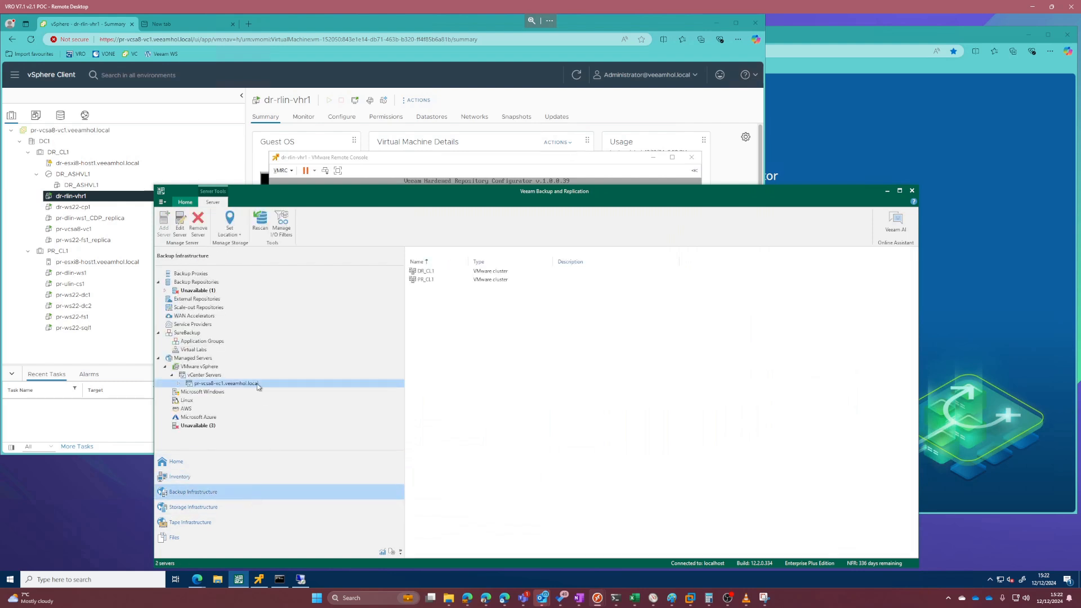
pyautogui.click(207, 283)
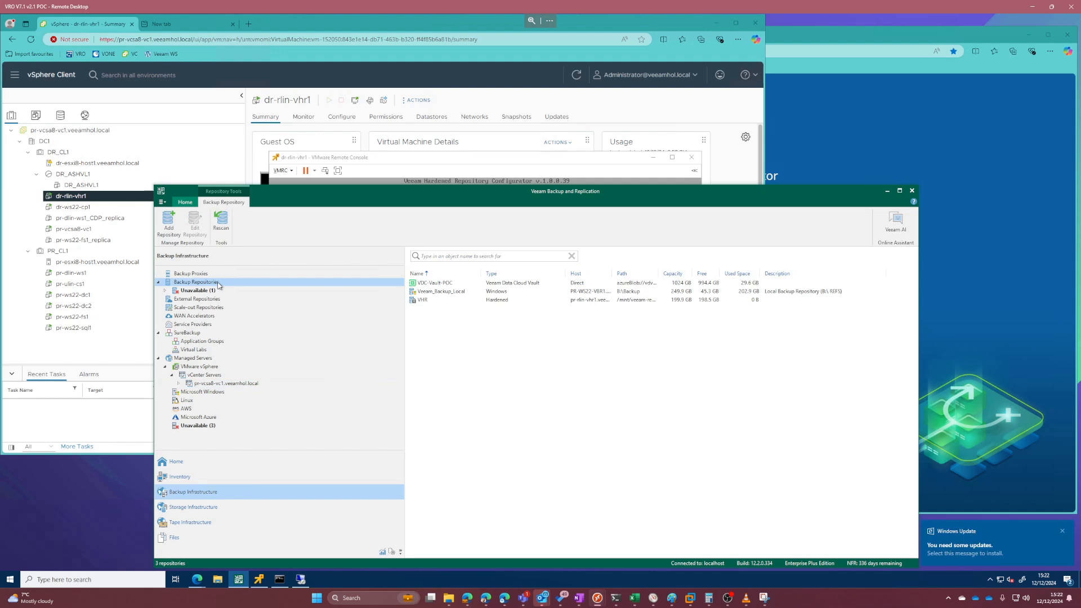
pyautogui.rightClick(477, 375)
pyautogui.click(516, 383)
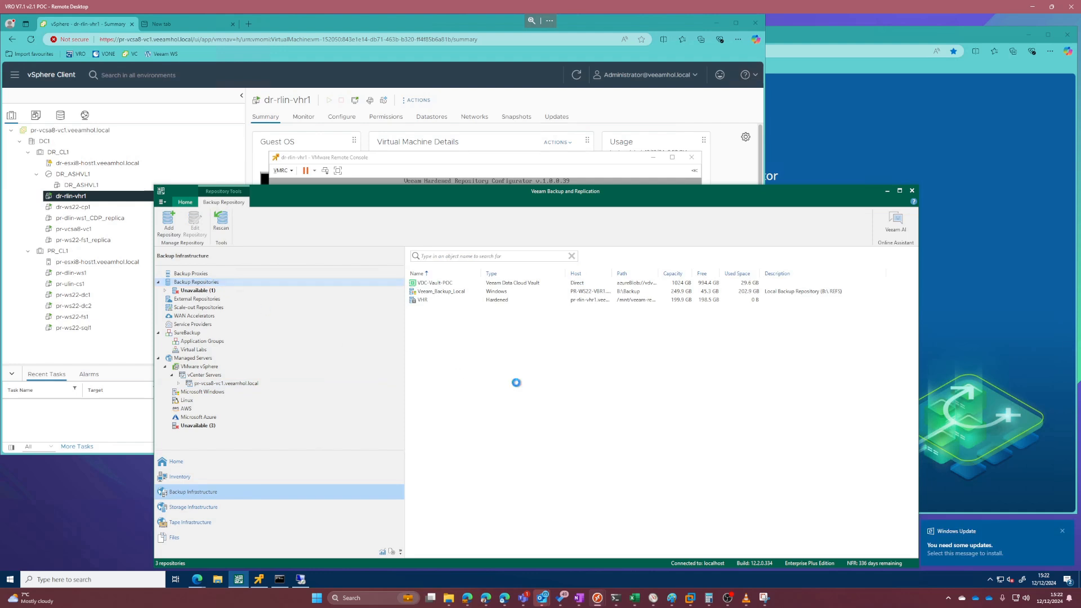
pyautogui.click(505, 306)
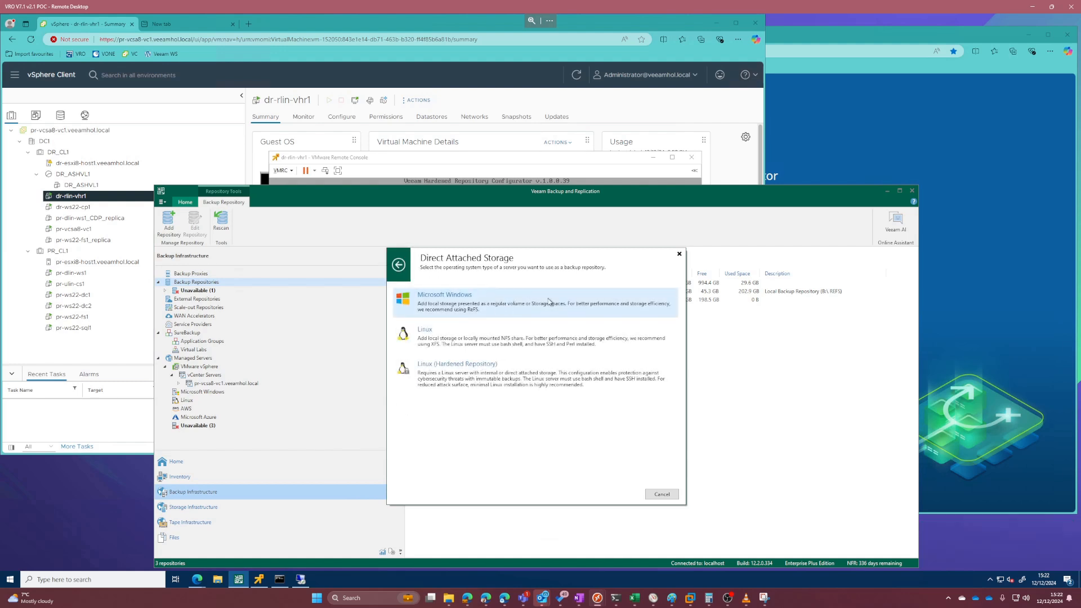
pyautogui.click(493, 376)
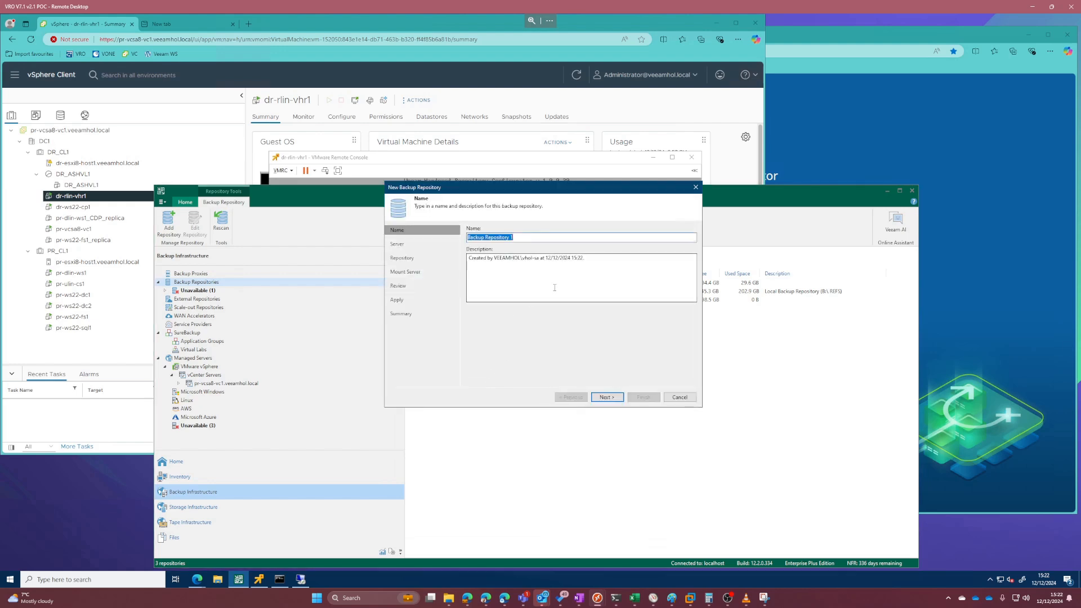
# Step: Give the new backup repository a name beginning with Veeam-V and continue to the repository server selection
pyautogui.write('Veeam-V')
pyautogui.press('Tab')
pyautogui.press('Return')
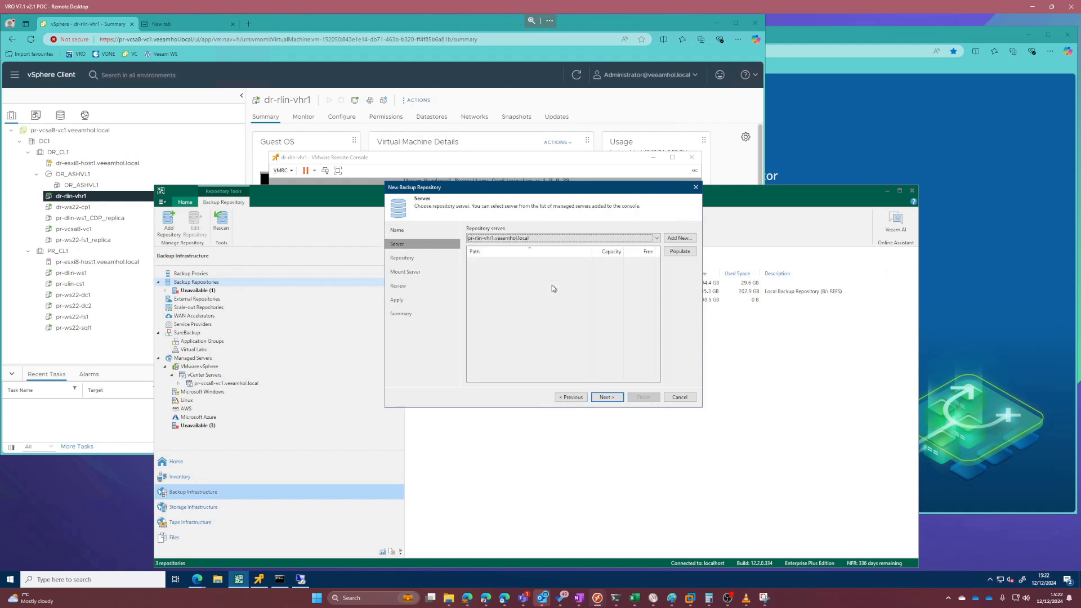
# Step: Add a new Linux server with DNS name dr-rlin-vhr1.veeamhol.local, clear its description and continue to the SSH connection settings
pyautogui.click(680, 238)
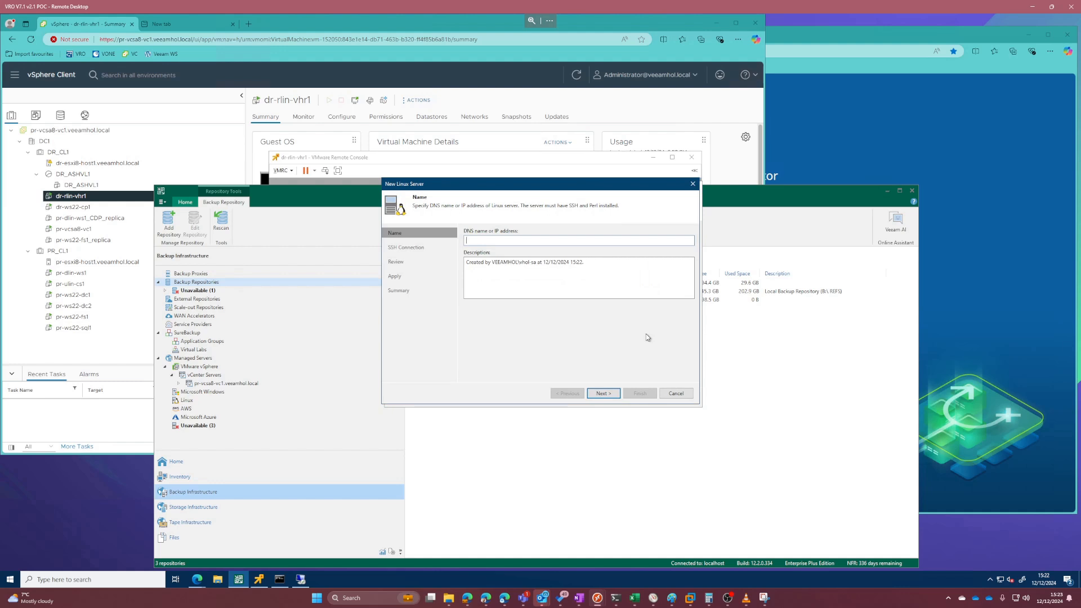
pyautogui.write('dr-rlin-vhr1.veeamhol.local')
pyautogui.press('Tab')
pyautogui.press('BackSpace')
pyautogui.press('Return')
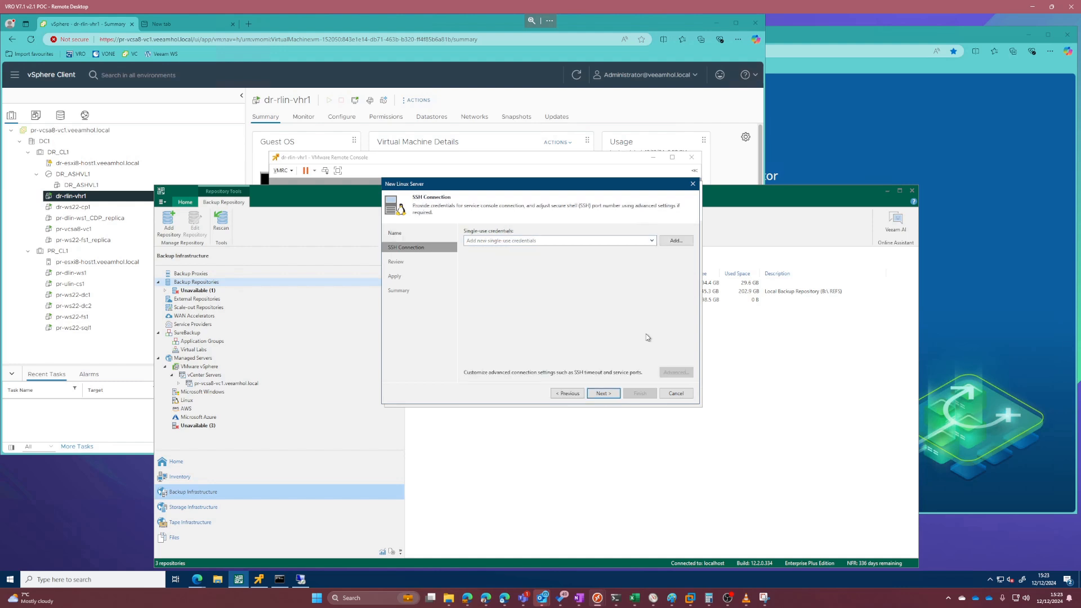
# Step: Add single-use SSH credentials for the server with username veeamsvc and paste the account password, using port 22
pyautogui.click(676, 241)
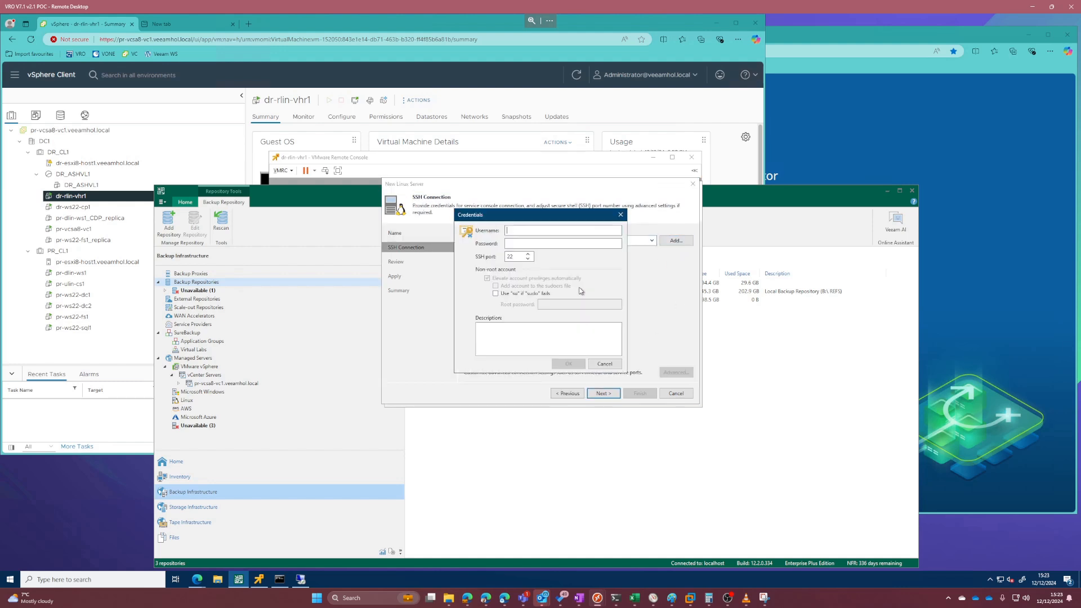
pyautogui.write('veeamsvc')
pyautogui.hotkey('ctrl', 'v')
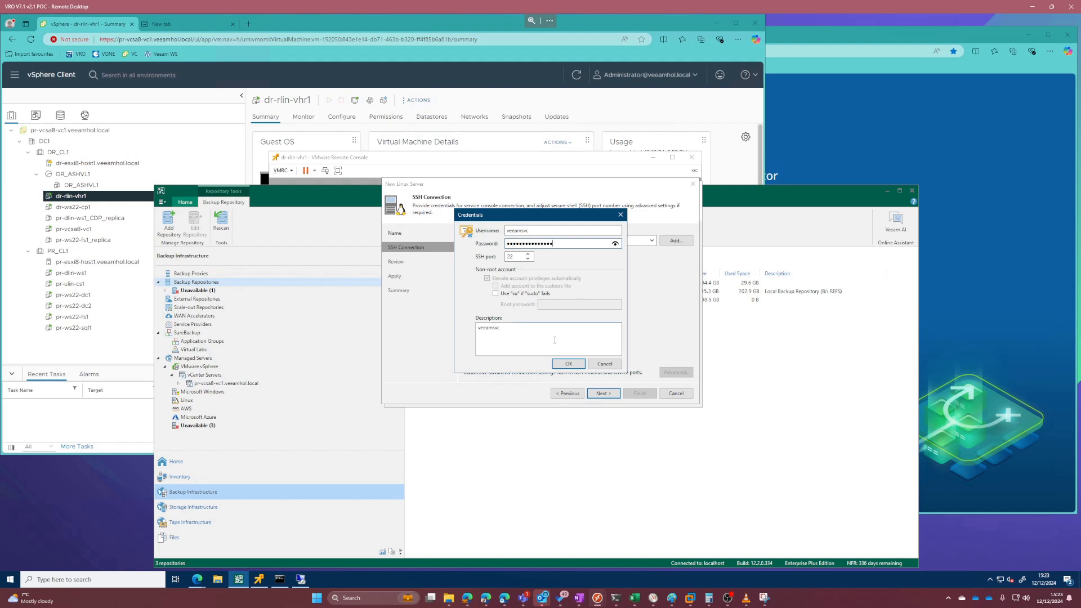
pyautogui.click(566, 364)
# Step: Trust the Linux server's SSH key fingerprint and apply the installation of the Installer and Transport components
pyautogui.click(597, 393)
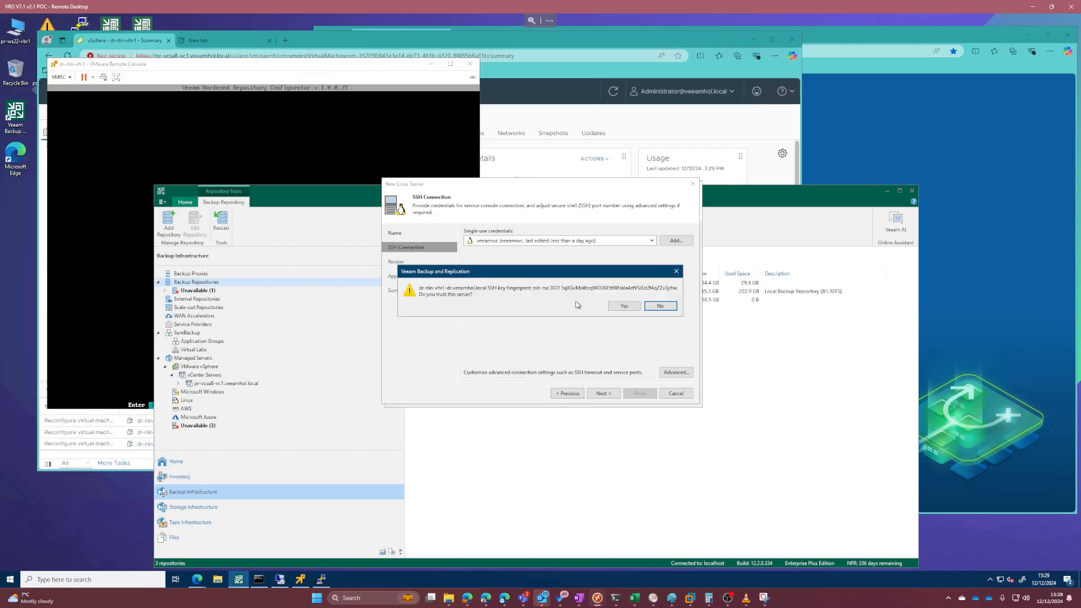
pyautogui.click(623, 306)
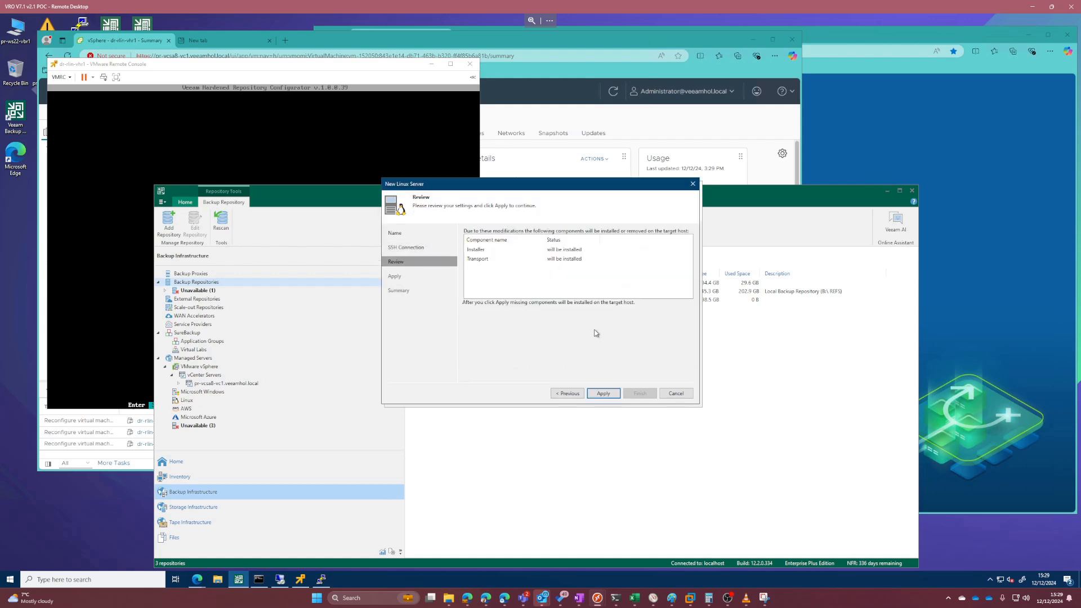
pyautogui.click(614, 393)
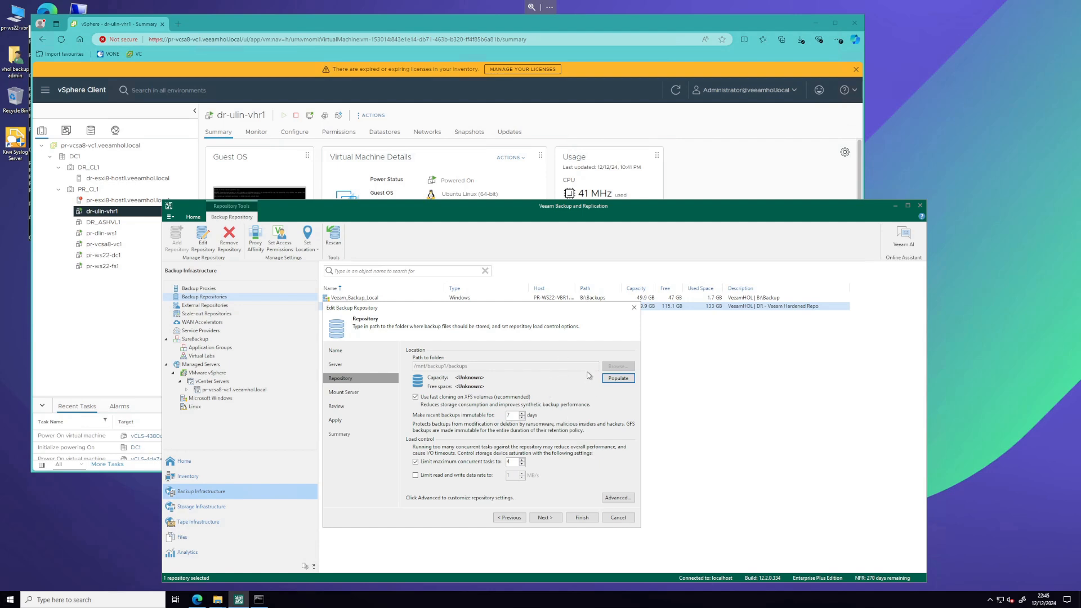
# Step: Populate the hardened repository's capacity and free space, keep the mount server settings, and finish by applying the repository changes
pyautogui.click(609, 380)
pyautogui.click(549, 518)
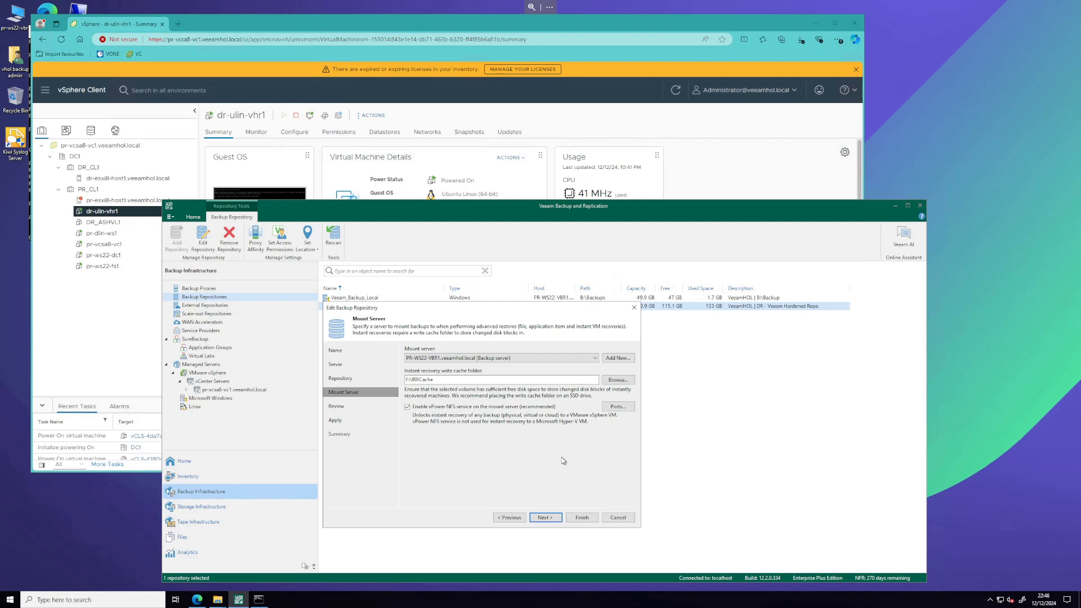
pyautogui.click(574, 517)
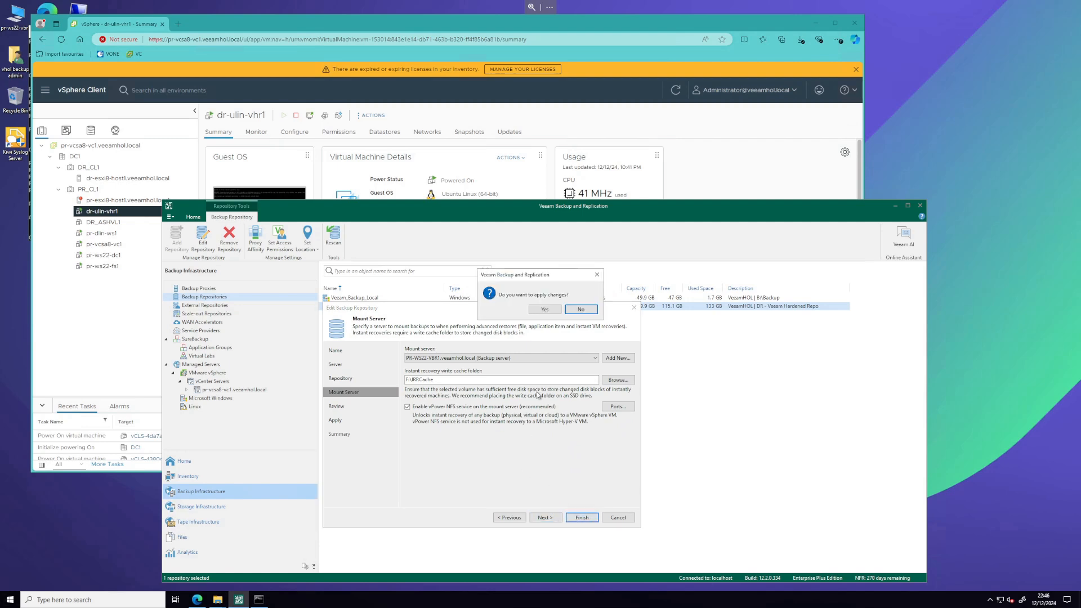
pyautogui.click(544, 309)
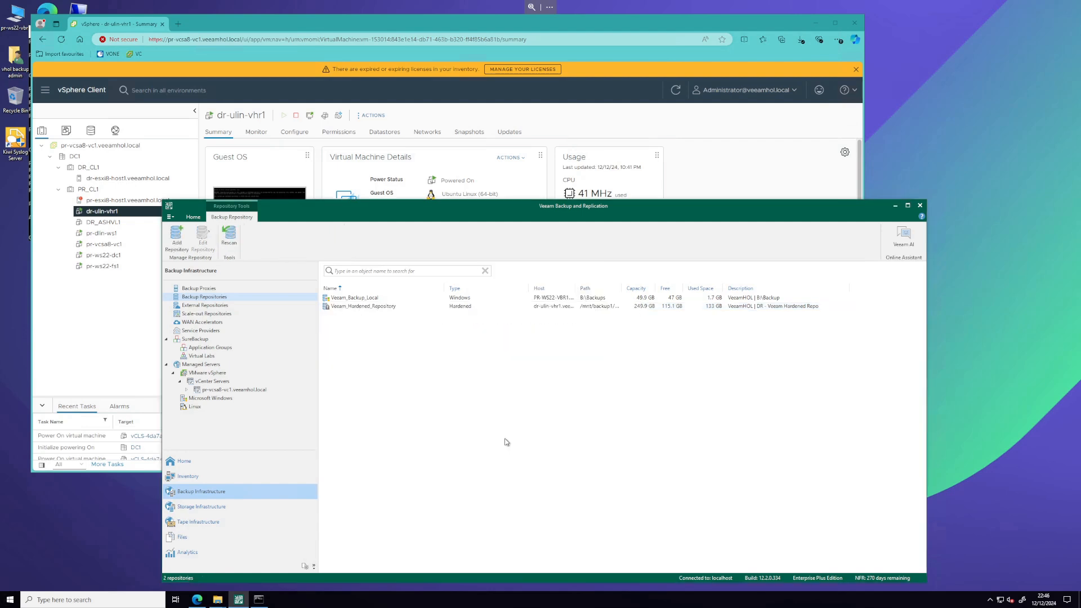
pyautogui.click(379, 309)
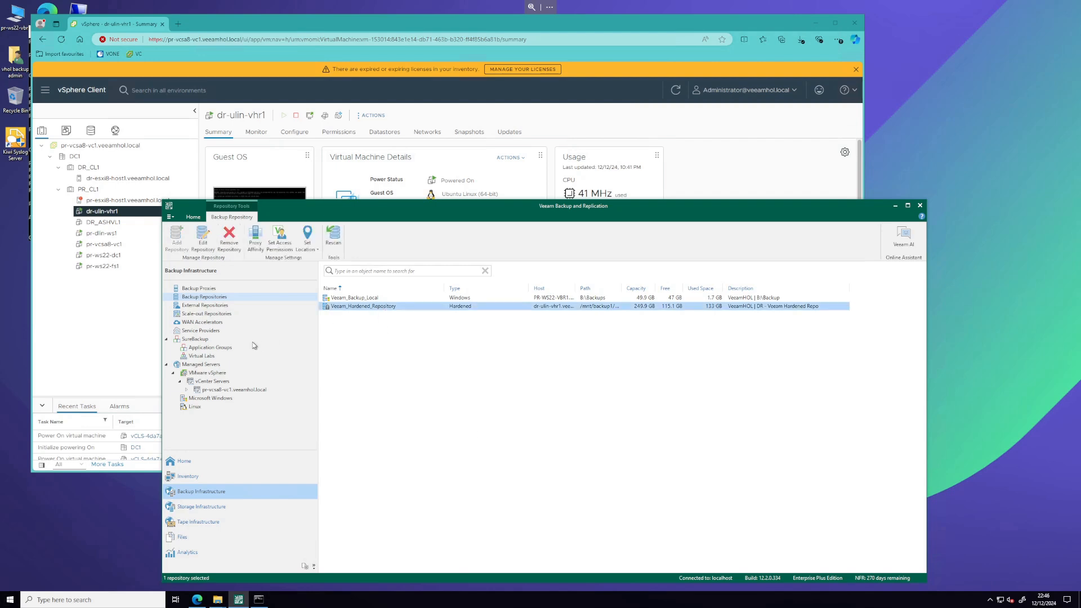